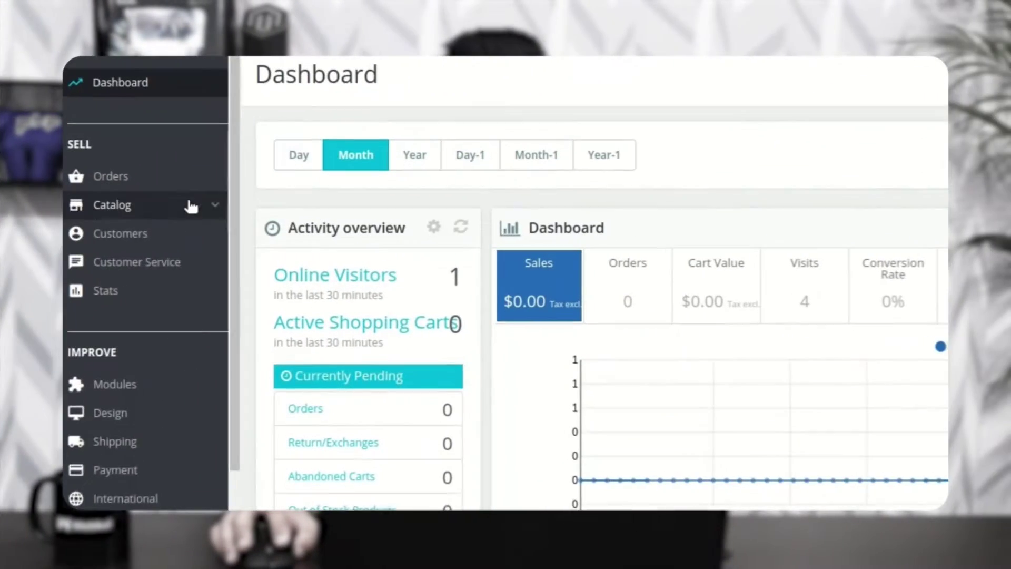
# - Expand the Catalog menu in the Dashboard sidebar
pyautogui.moveTo(182, 204)
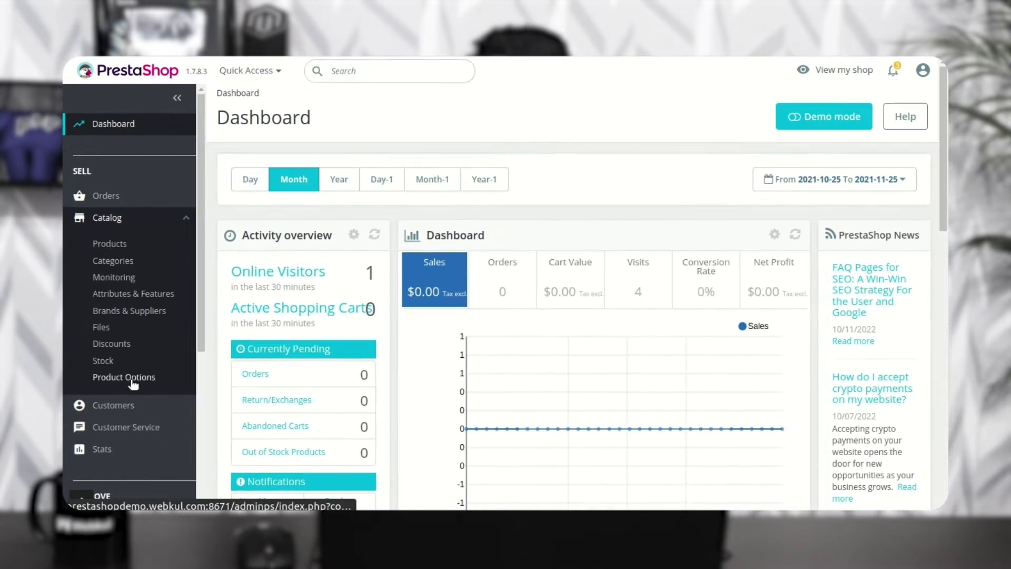
# - Go to Catalog > Product Options and start a new product option
pyautogui.click(132, 380)
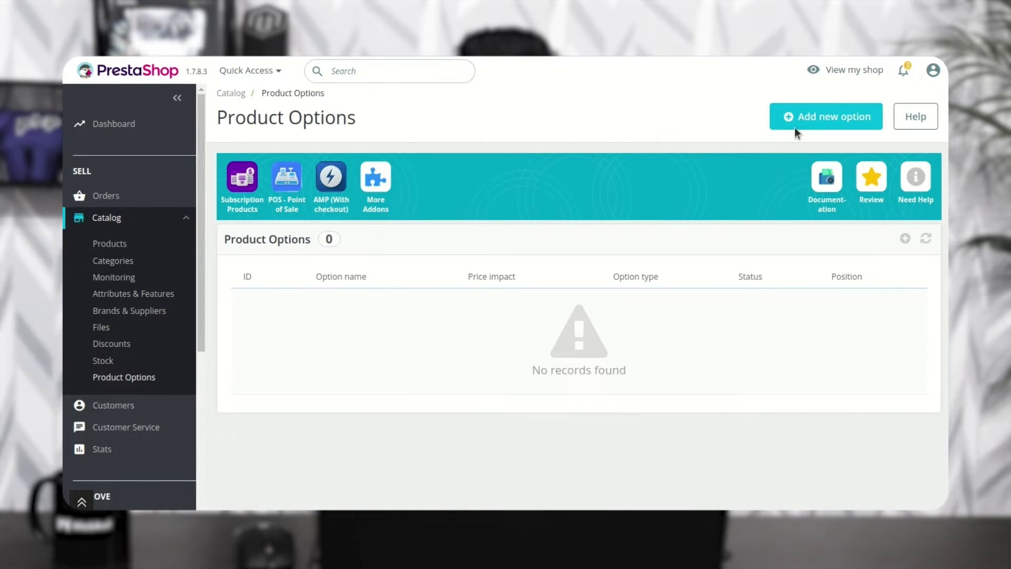
pyautogui.click(806, 121)
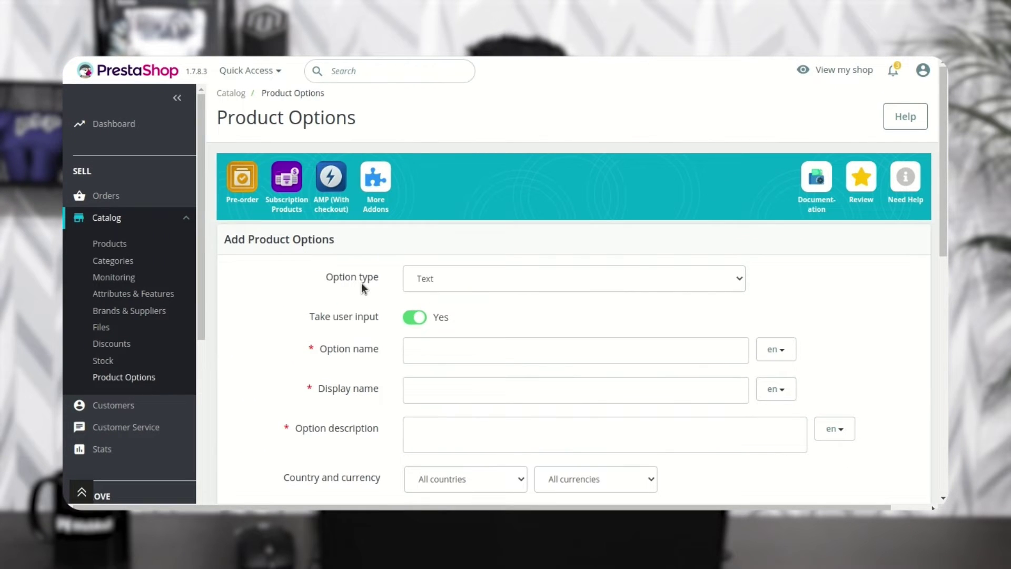
pyautogui.click(436, 281)
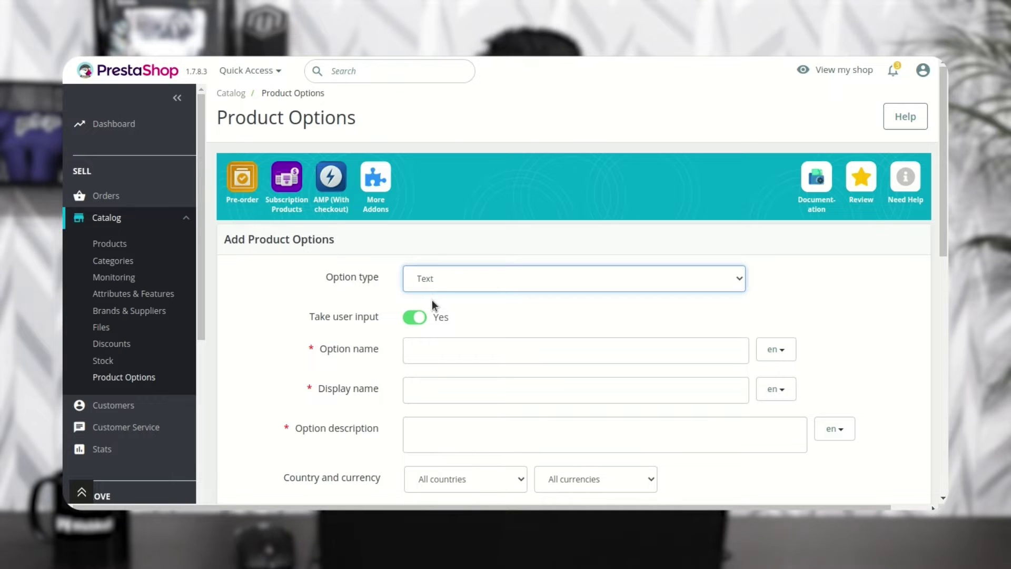
pyautogui.click(441, 311)
pyautogui.click(456, 285)
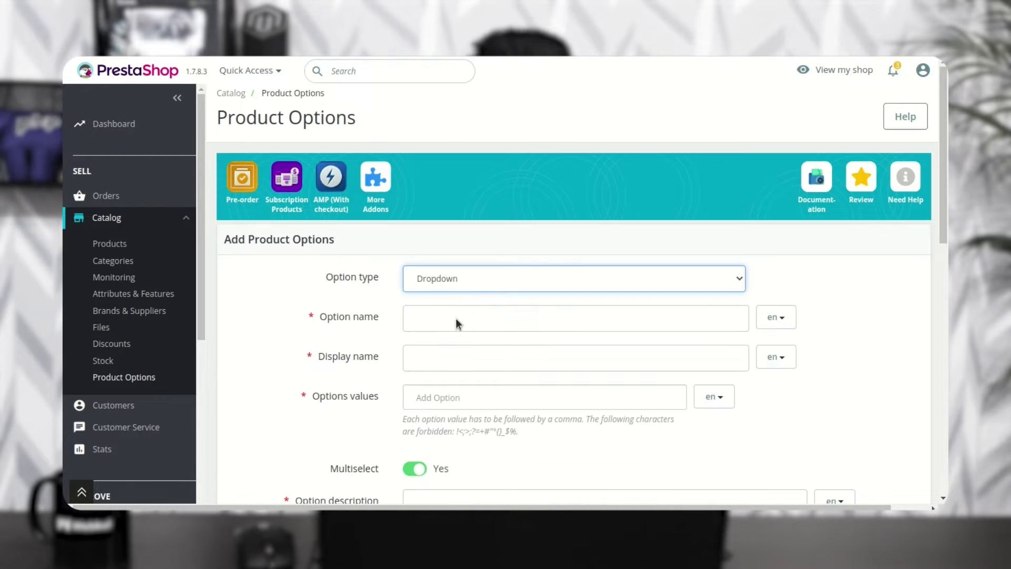
pyautogui.click(456, 318)
pyautogui.press('Down')
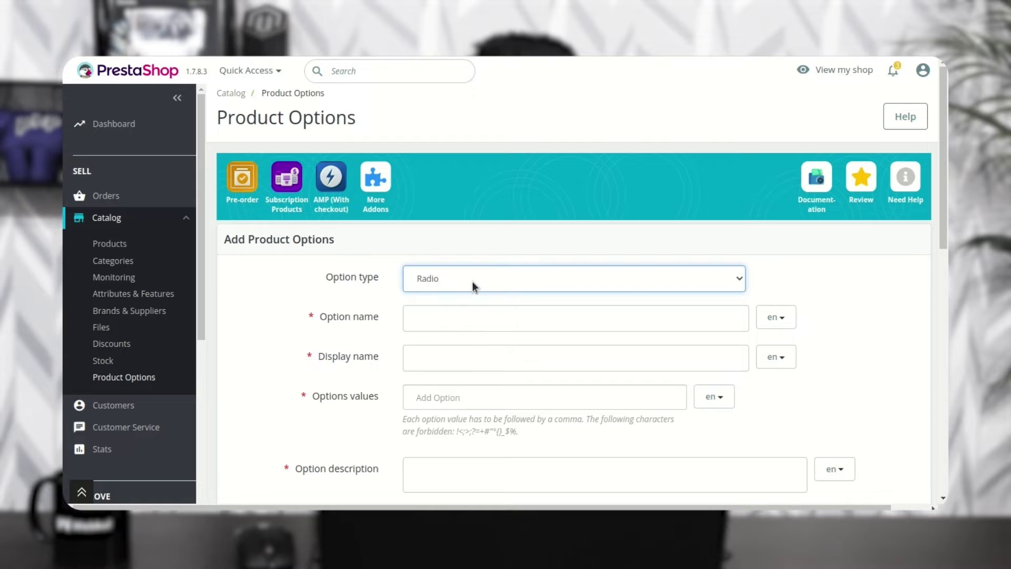
pyautogui.press('Down')
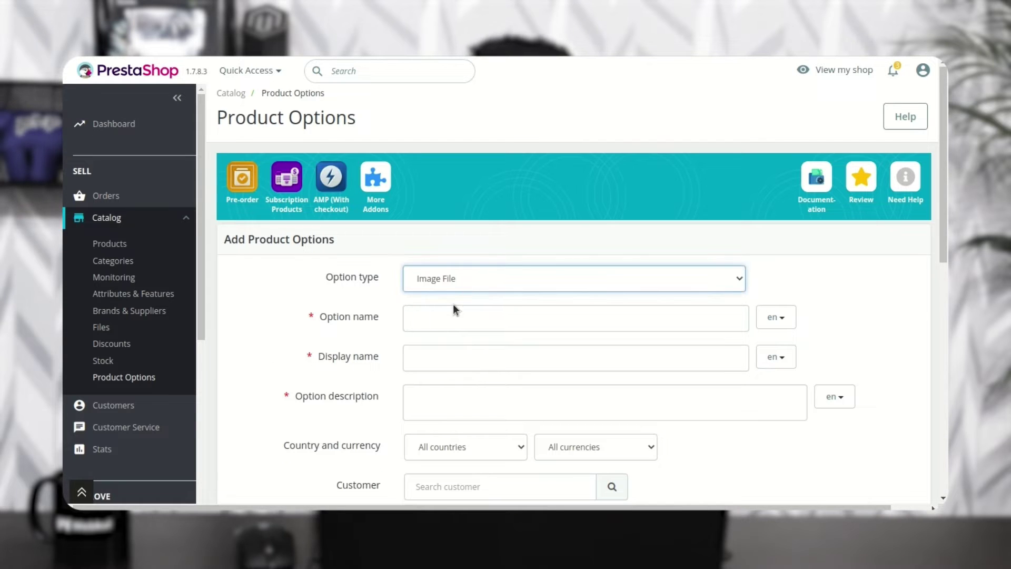
pyautogui.press('Home')
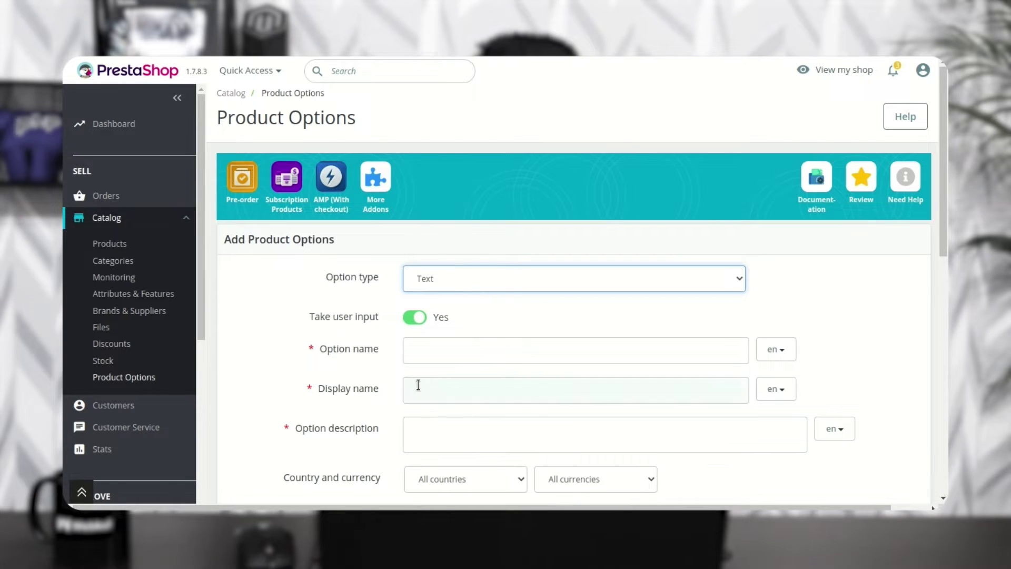
# - Keep Take user input on and name the option 'Add text'
pyautogui.click(472, 323)
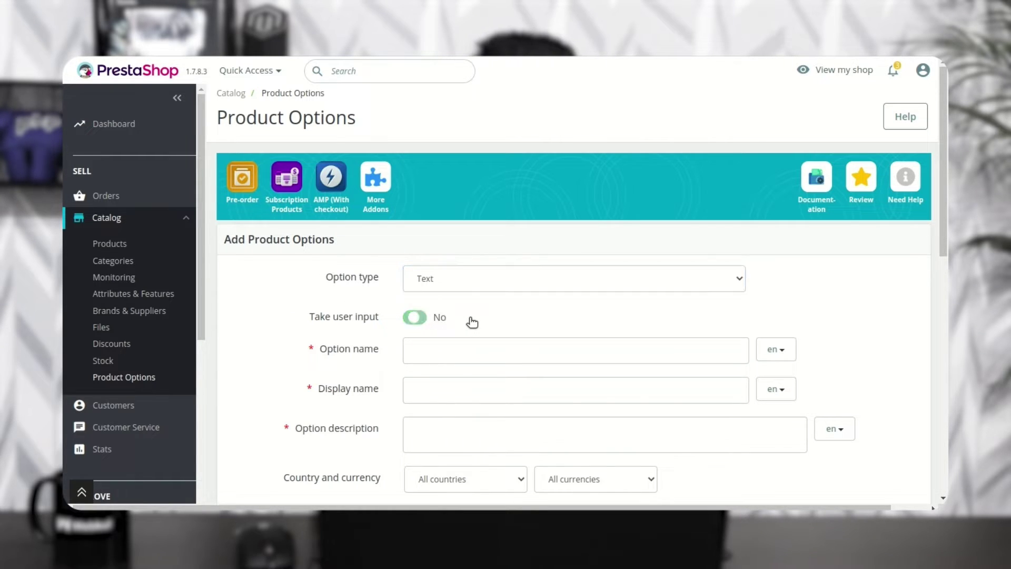
pyautogui.click(417, 317)
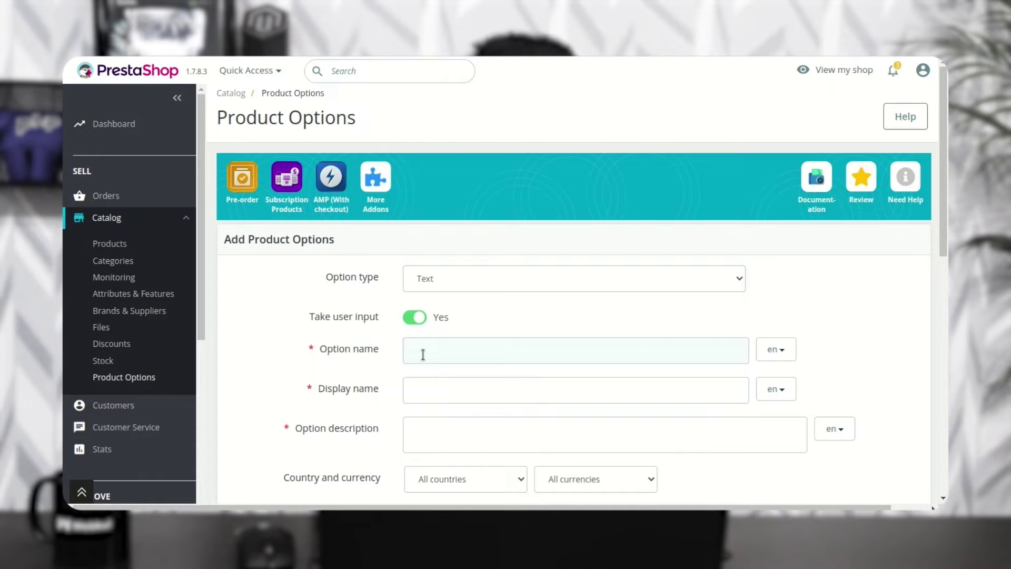
pyautogui.click(423, 354)
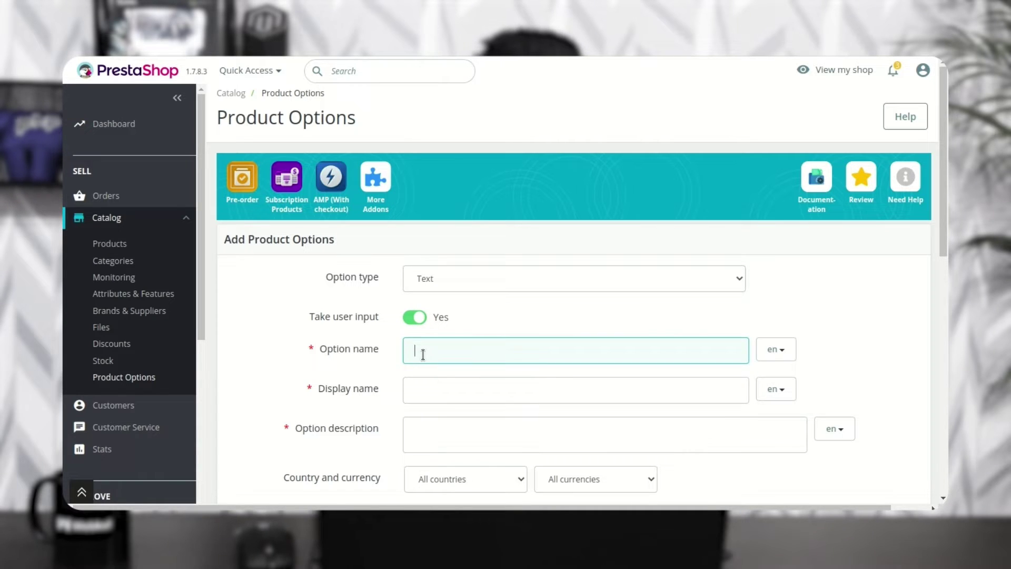
pyautogui.write('Add text')
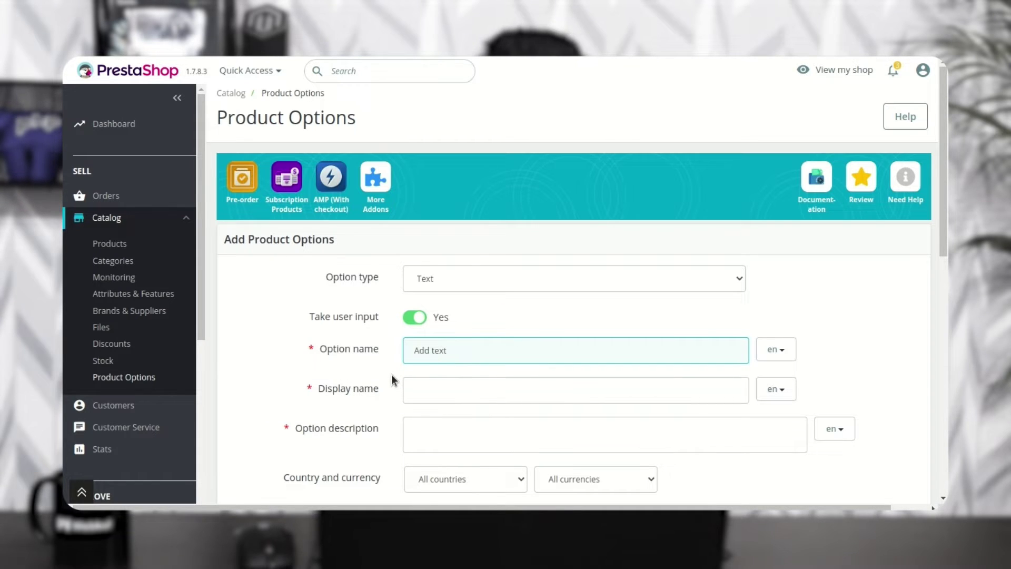
# - Set display name 'Enter text to display on product' and describe the text to be displayed
pyautogui.moveTo(370, 397)
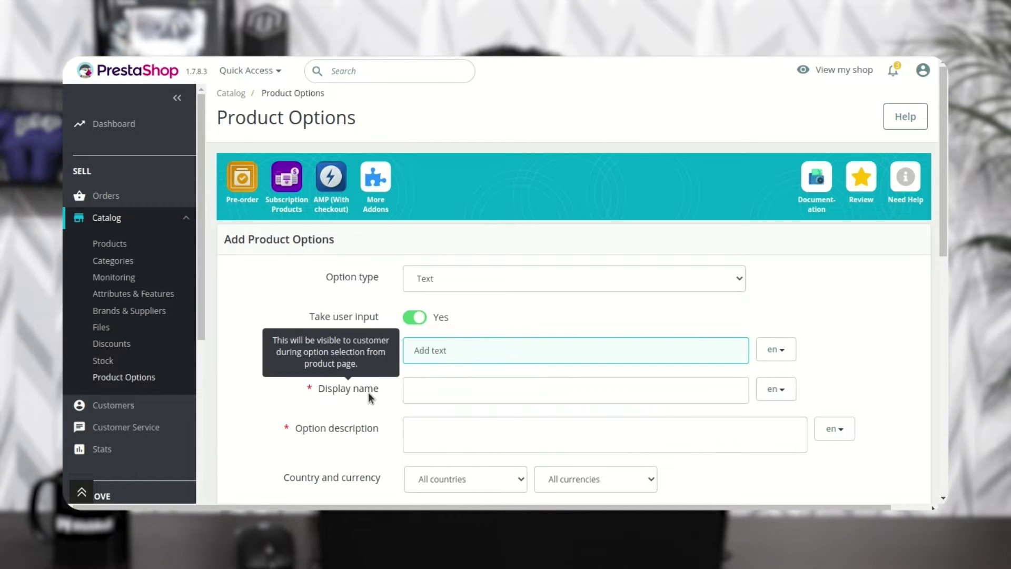
pyautogui.click(413, 394)
pyautogui.write('Enter text to display on product')
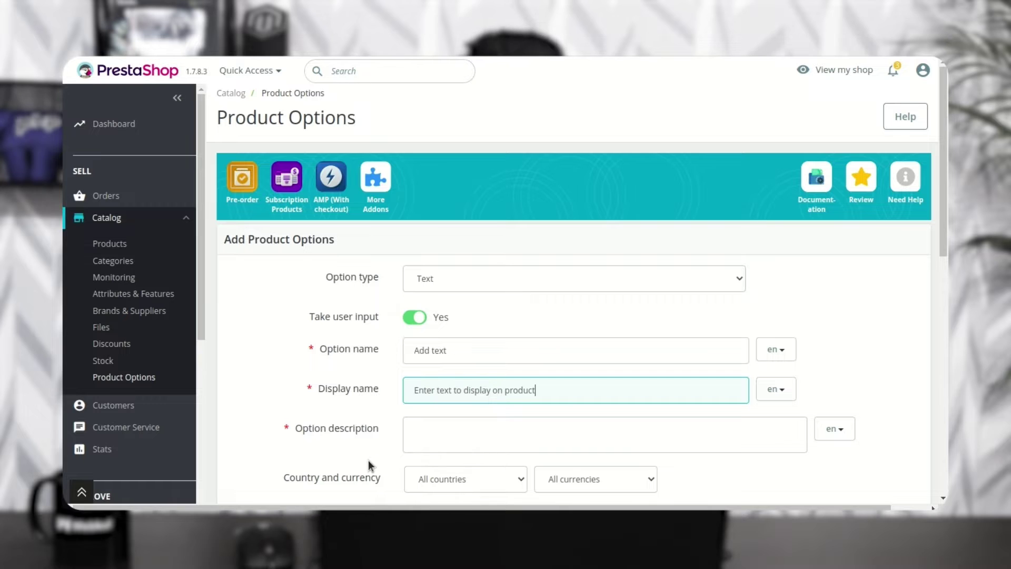
pyautogui.scroll(-1, 368, 459)
pyautogui.moveTo(349, 395)
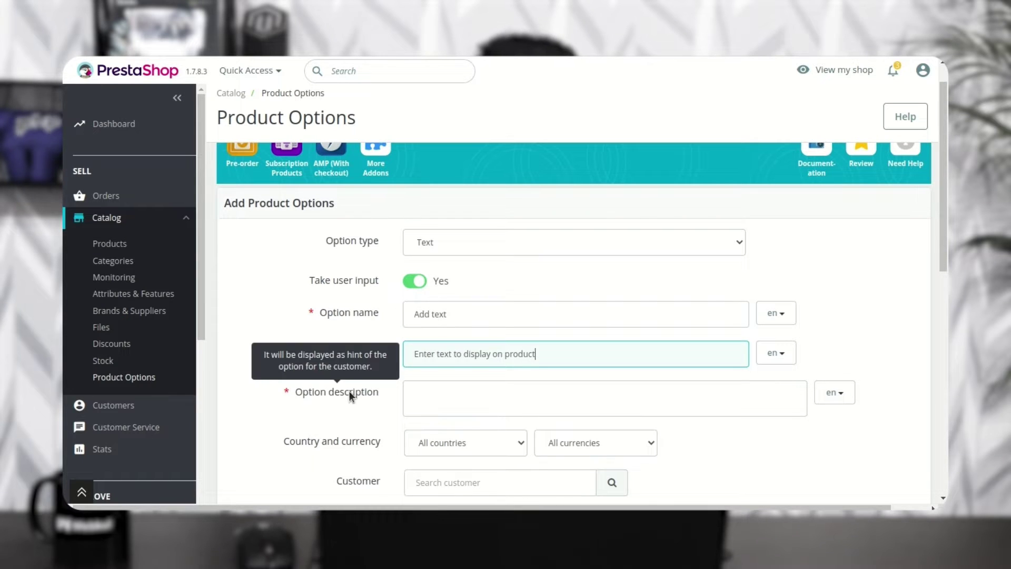
pyautogui.click(452, 394)
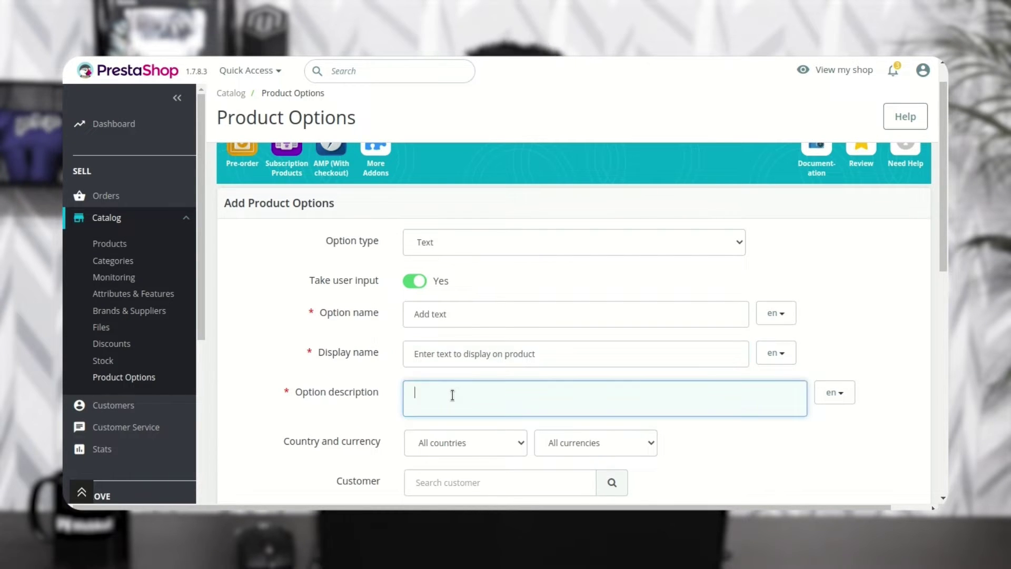
pyautogui.write('Specify the text that you would like to be displayed on your product')
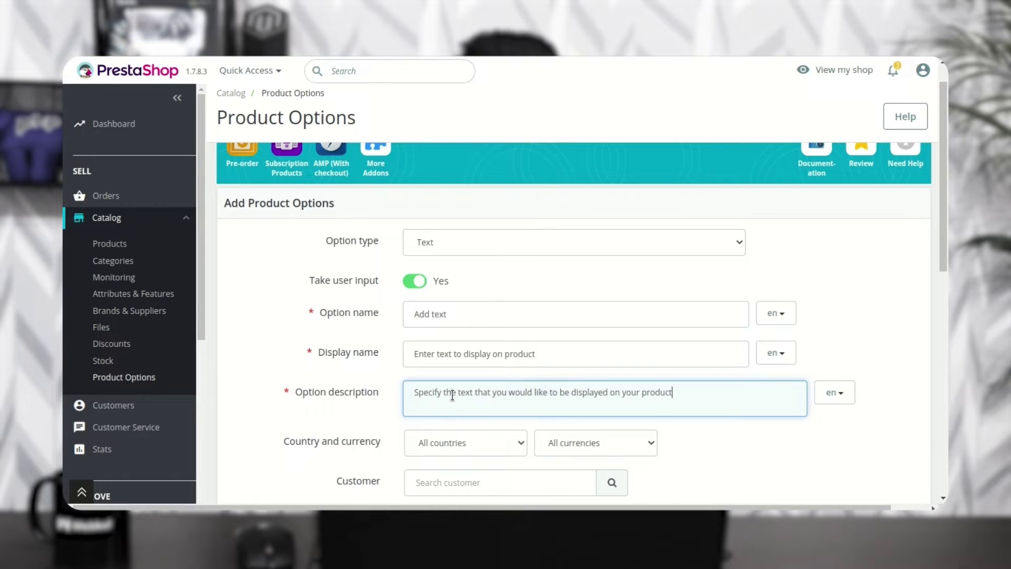
pyautogui.scroll(-1, 339, 443)
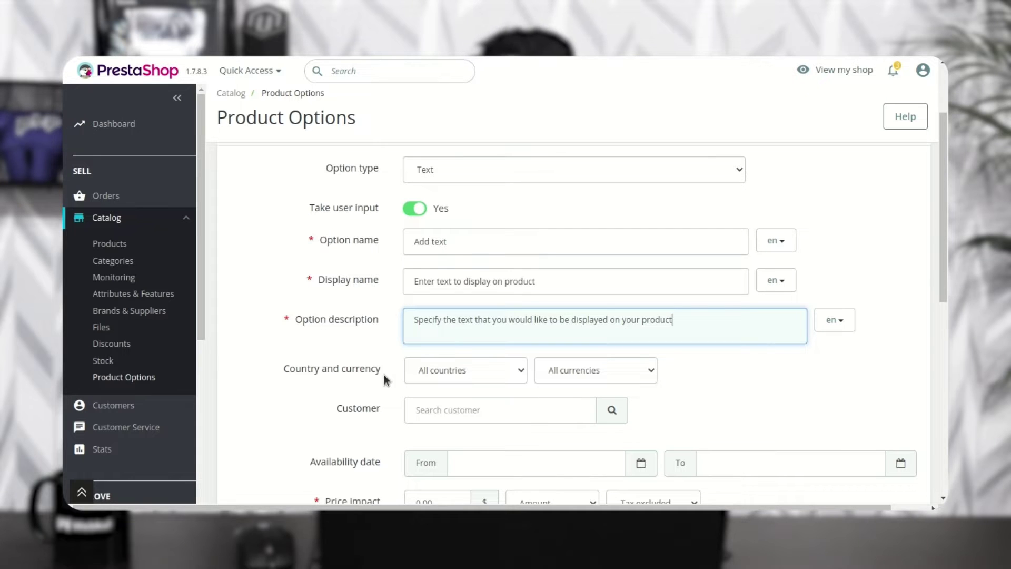
# - Restrict the option to France and the Euro currency
pyautogui.click(439, 378)
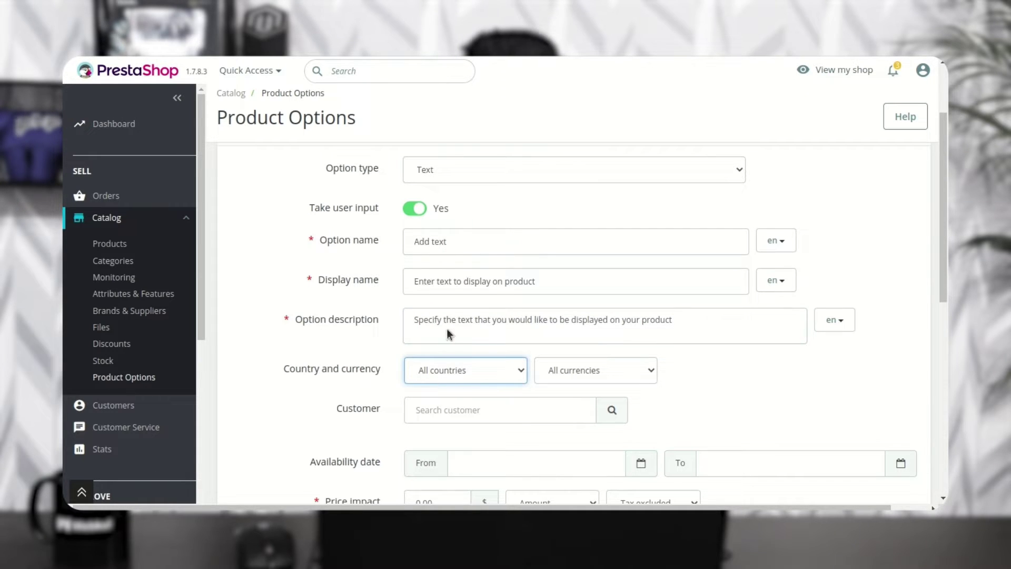
pyautogui.press('f')
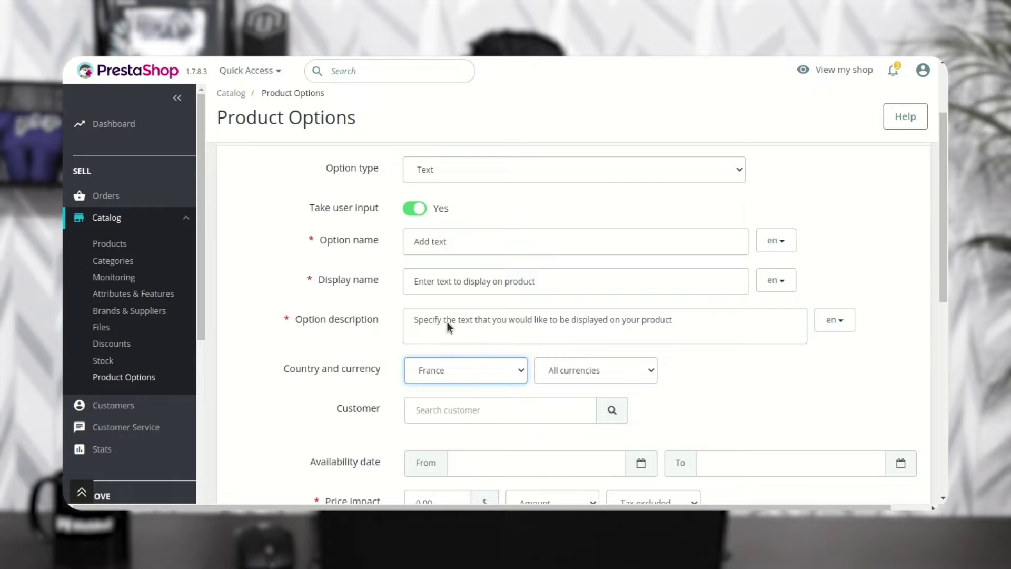
pyautogui.click(564, 369)
pyautogui.click(570, 408)
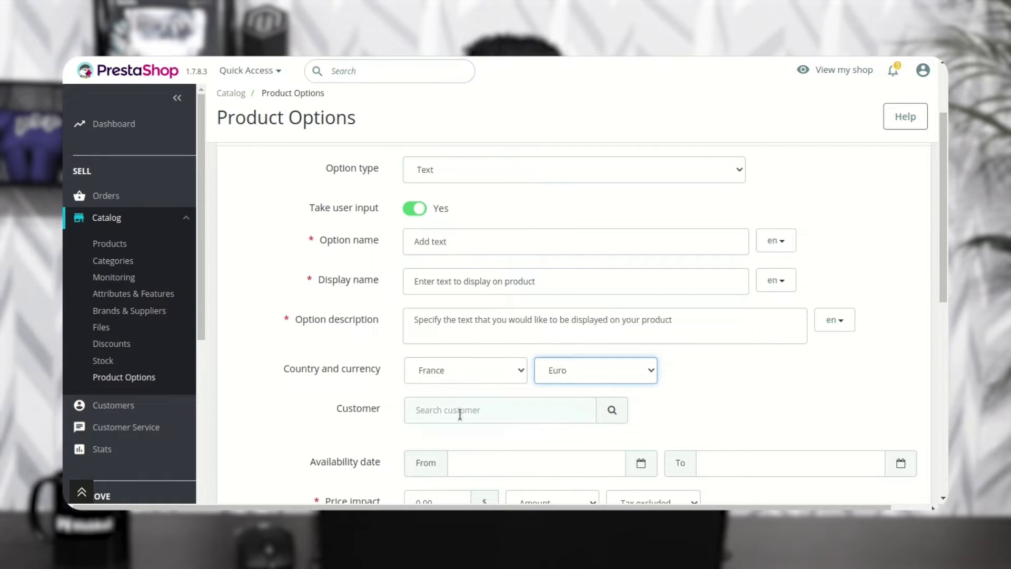
pyautogui.click(345, 429)
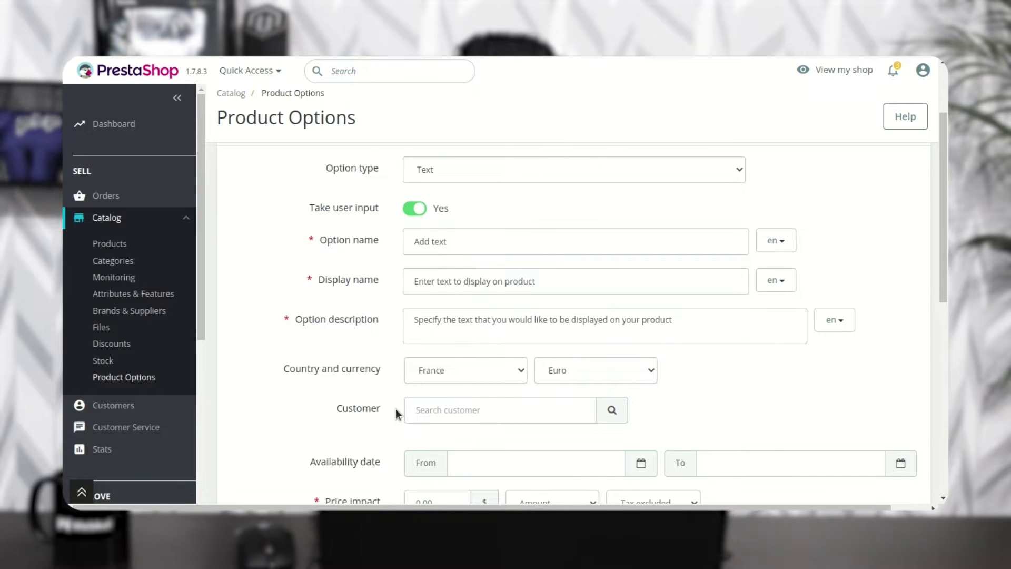
# - Limit it to one searched customer, available 2022-10-18 to 2022-10-25
pyautogui.click(413, 410)
pyautogui.write('jo')
pyautogui.click(494, 442)
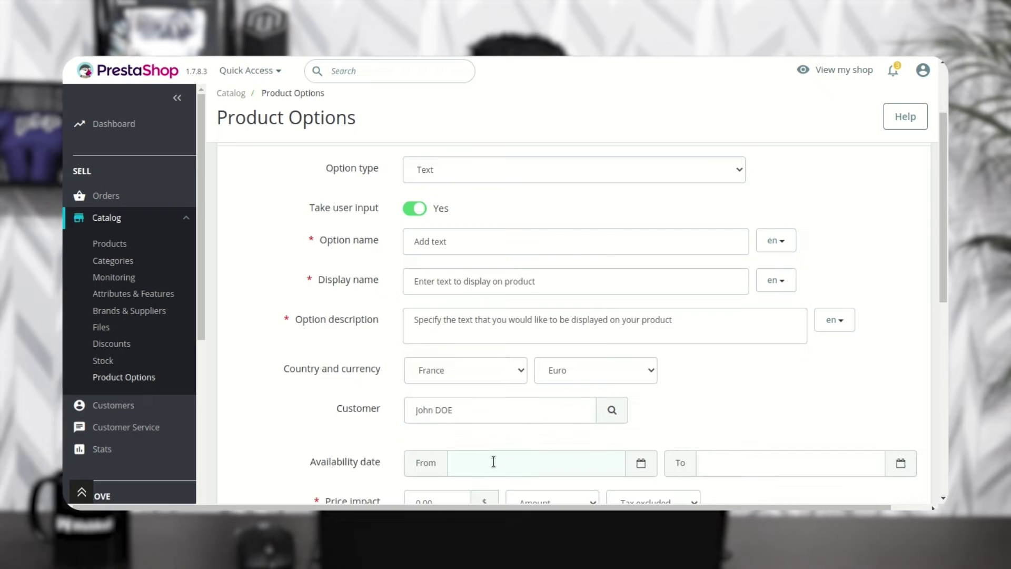
pyautogui.click(494, 461)
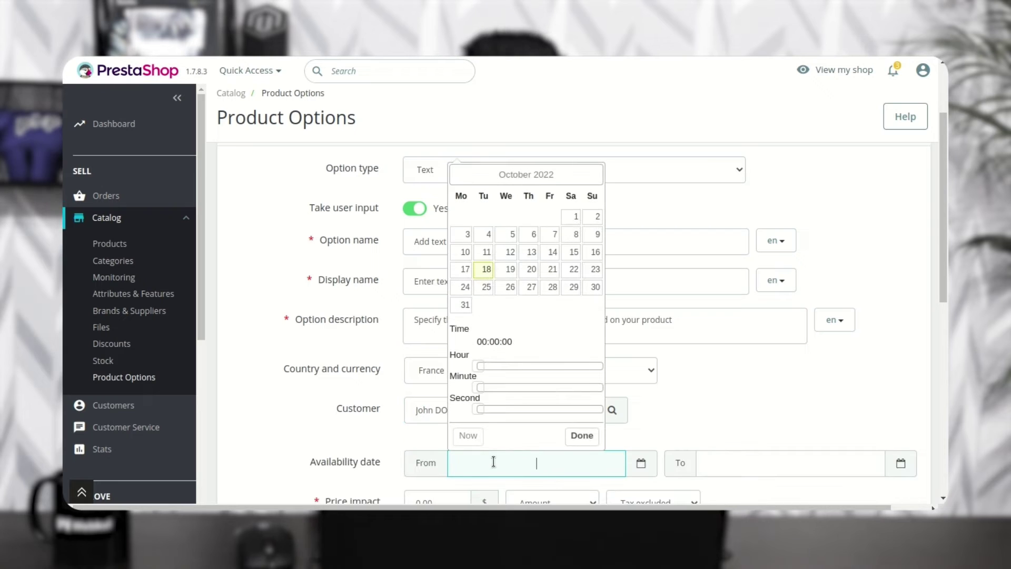
pyautogui.click(487, 271)
pyautogui.click(789, 423)
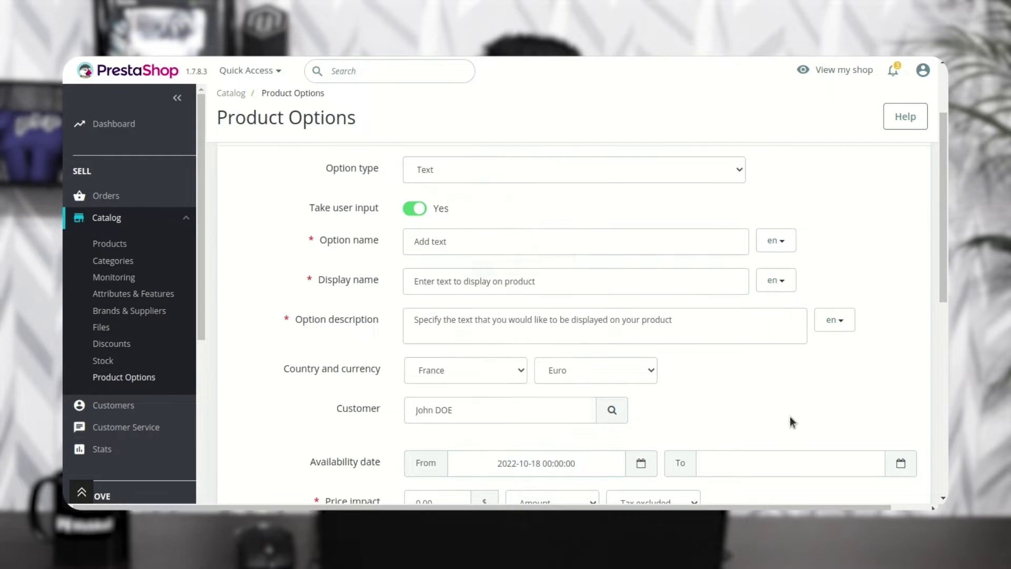
pyautogui.click(787, 471)
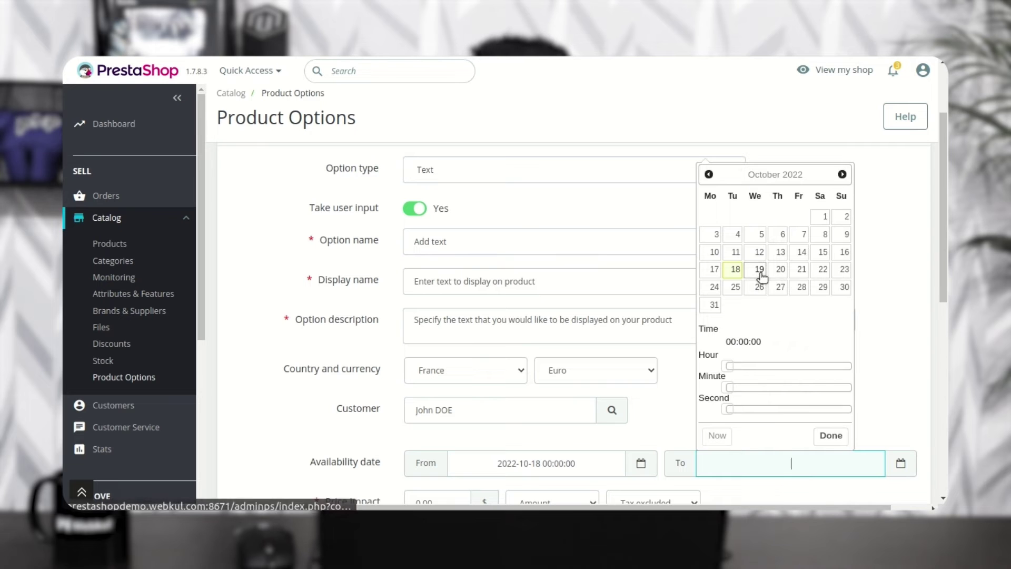
pyautogui.click(735, 287)
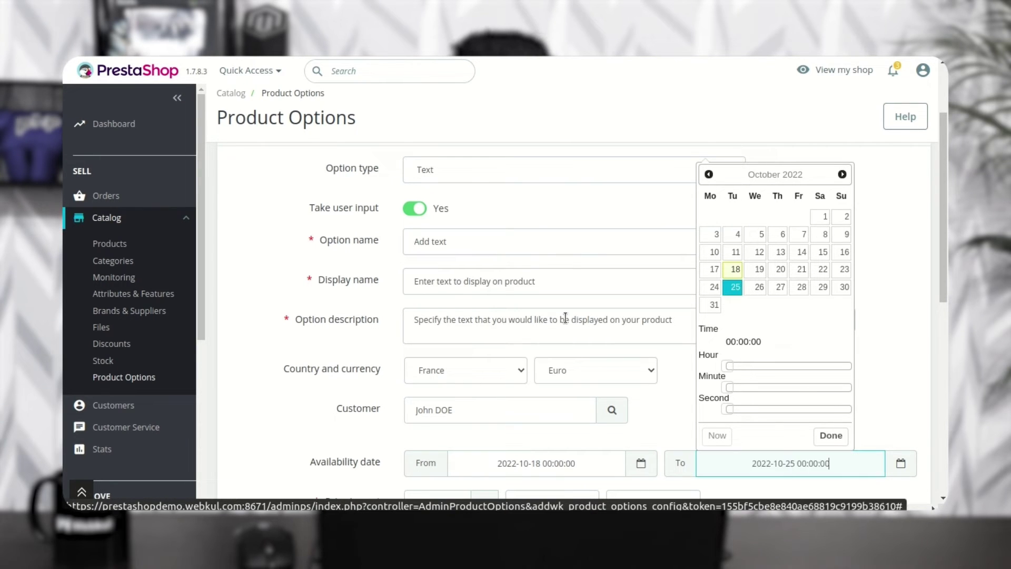
# - Set a fixed-amount price impact of 2 and keep the option active
pyautogui.scroll(-2, 359, 393)
pyautogui.scroll(-2, 359, 396)
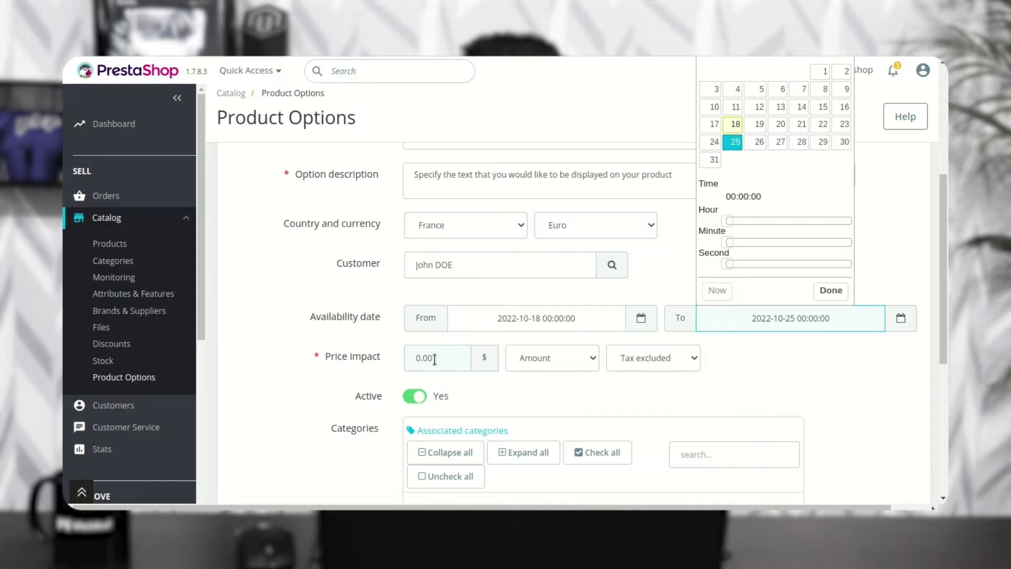
pyautogui.click(549, 358)
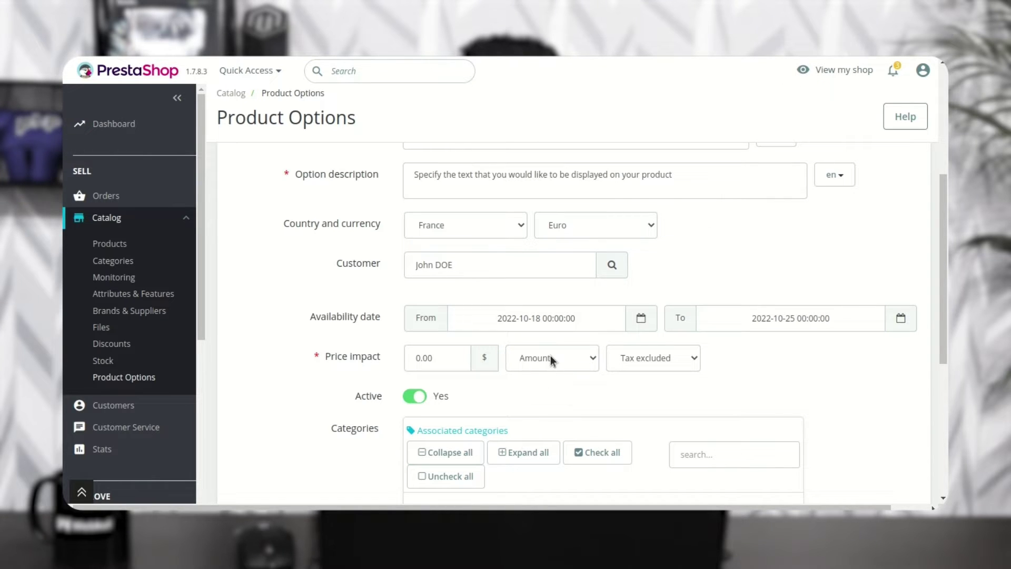
pyautogui.press('Down')
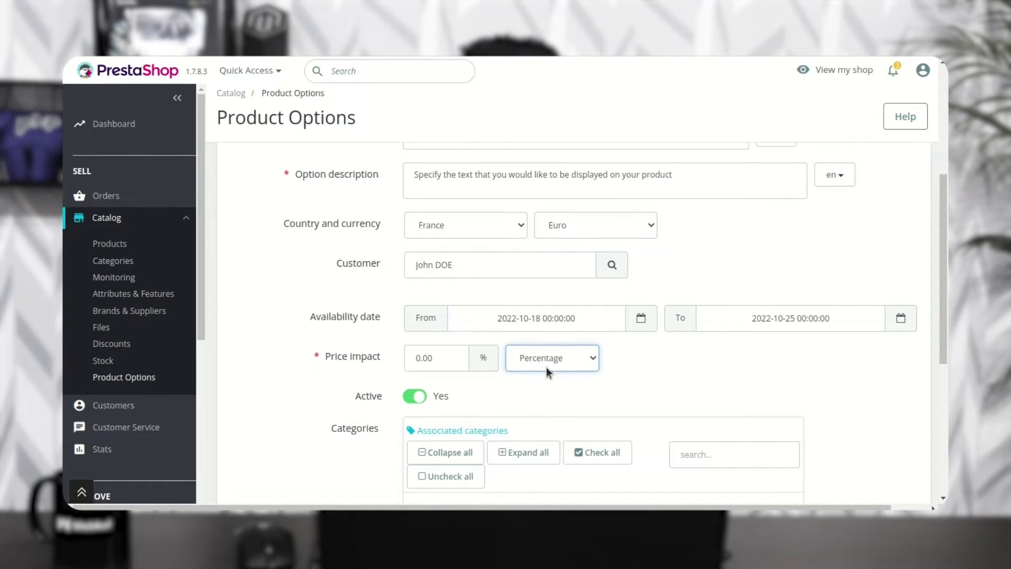
pyautogui.press('Up')
pyautogui.doubleClick(448, 358)
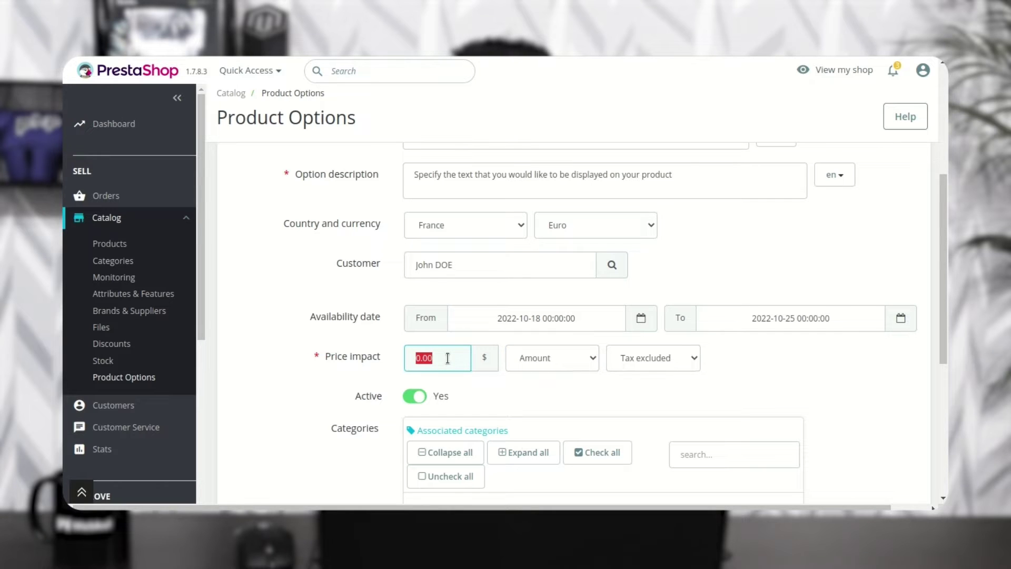
pyautogui.write('2')
pyautogui.click(322, 420)
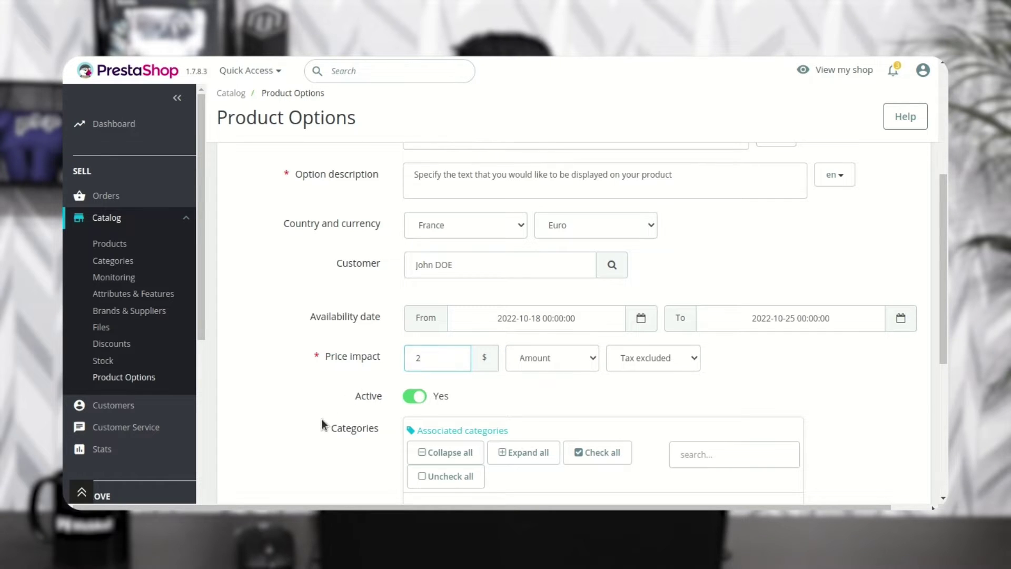
pyautogui.click(413, 400)
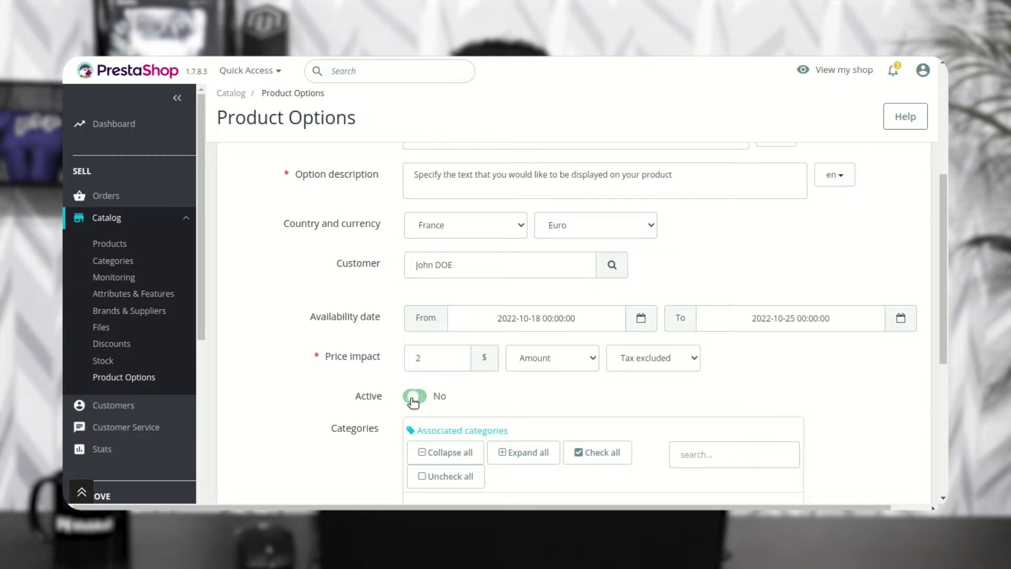
pyautogui.click(413, 400)
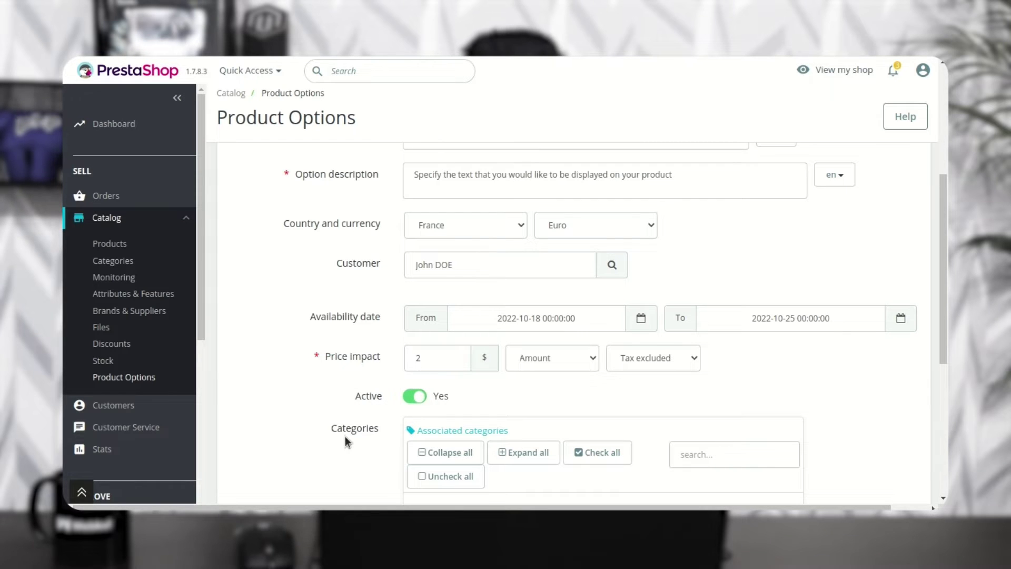
# - Apply the option to the Clothes category and the Customer group
pyautogui.scroll(-2, 345, 436)
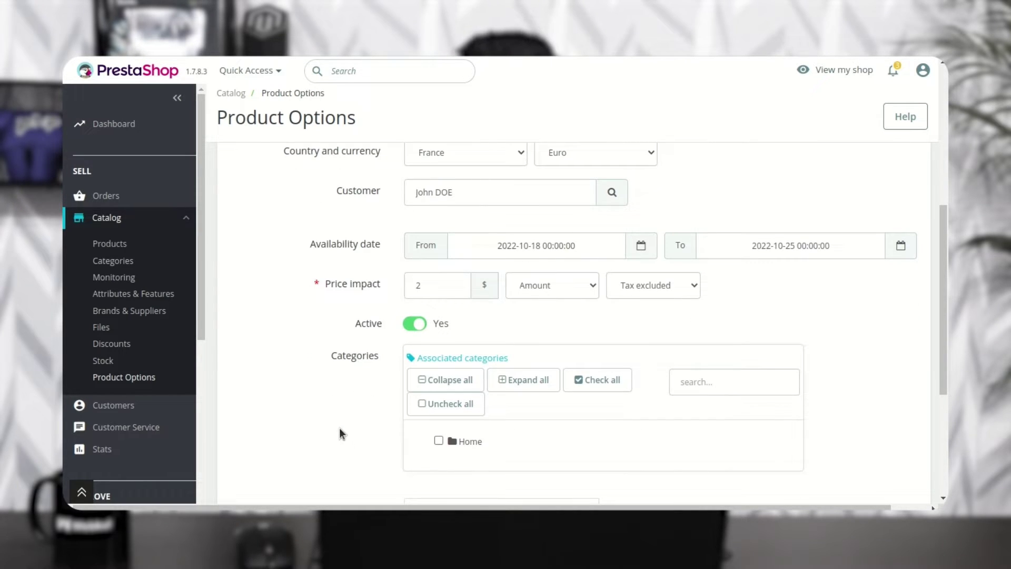
pyautogui.scroll(-1, 341, 413)
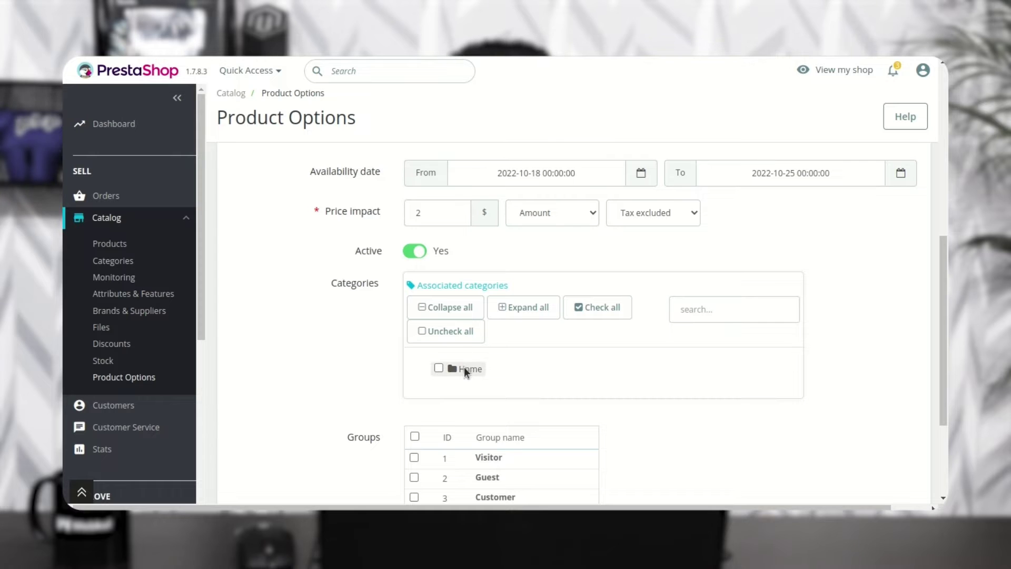
pyautogui.scroll(-1, 460, 368)
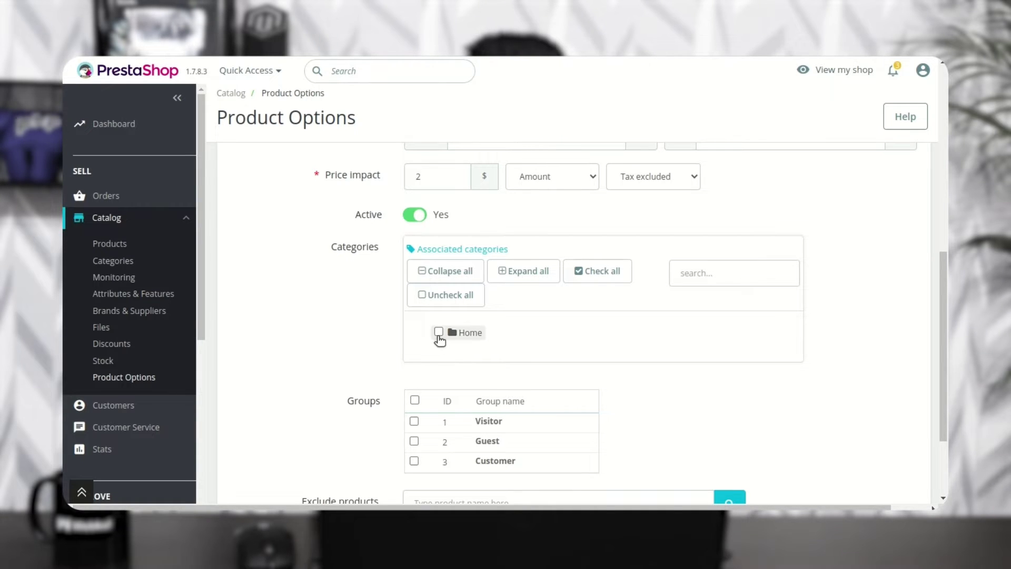
pyautogui.click(462, 333)
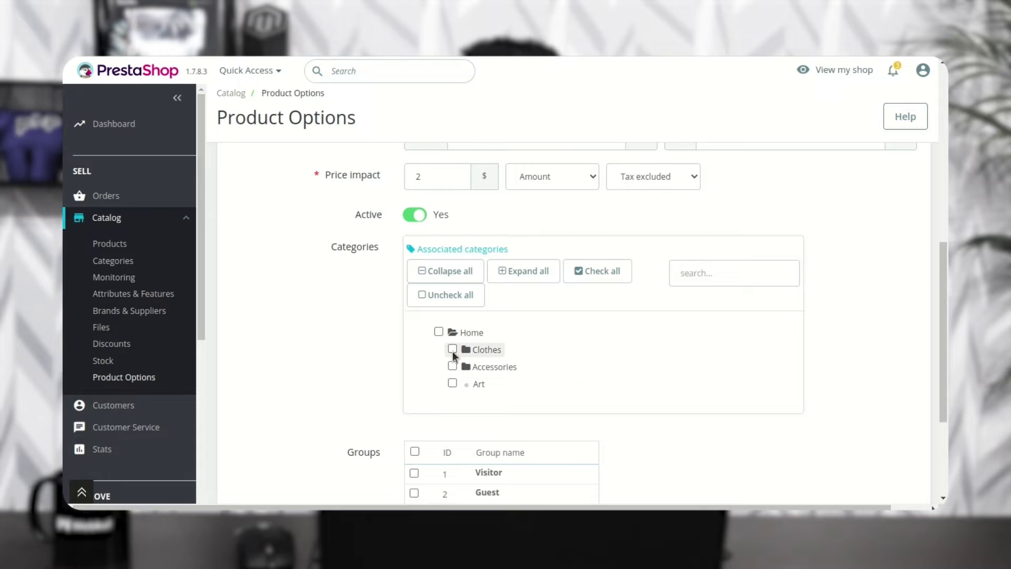
pyautogui.scroll(-3, 368, 353)
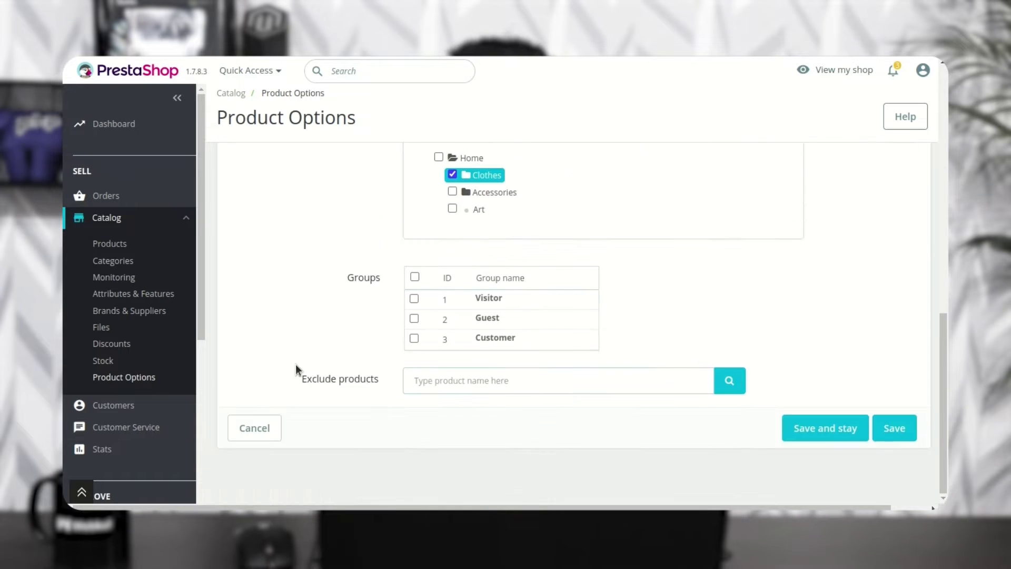
pyautogui.click(413, 339)
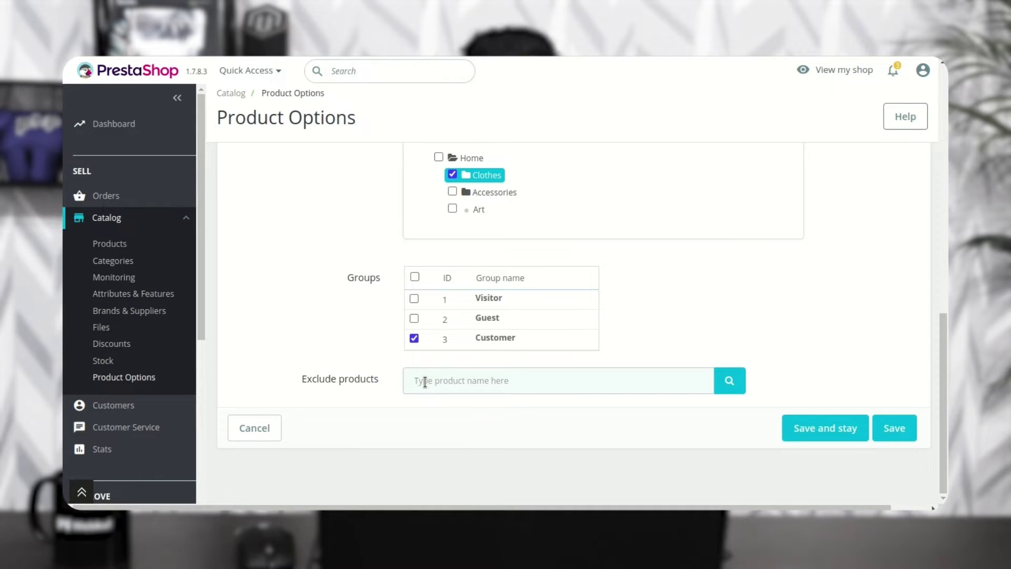
# - Exclude the Hummingbird printed t-shirt and save, staying on the form
pyautogui.click(425, 381)
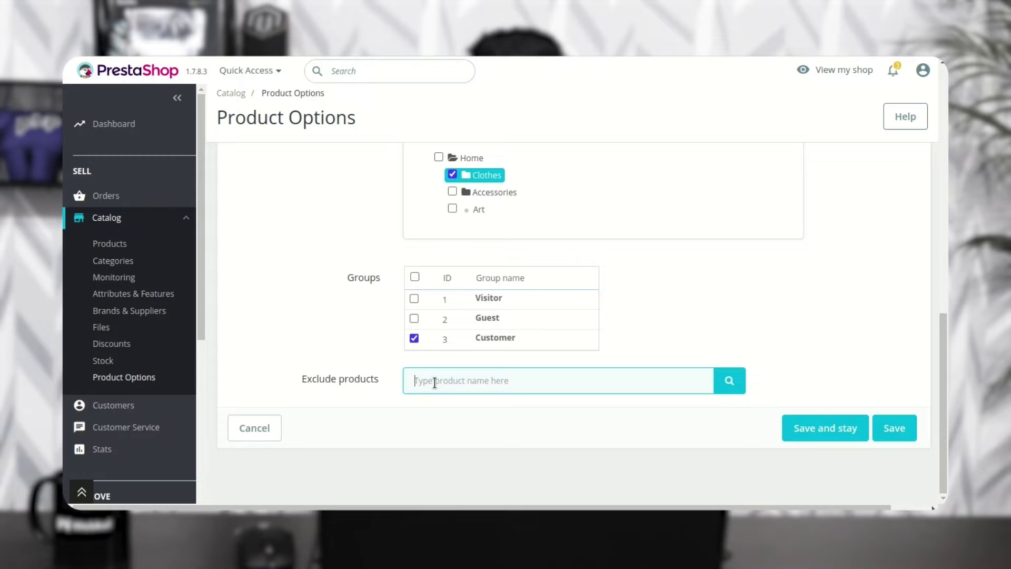
pyautogui.write('shirt')
pyautogui.click(481, 406)
pyautogui.scroll(-3, 377, 398)
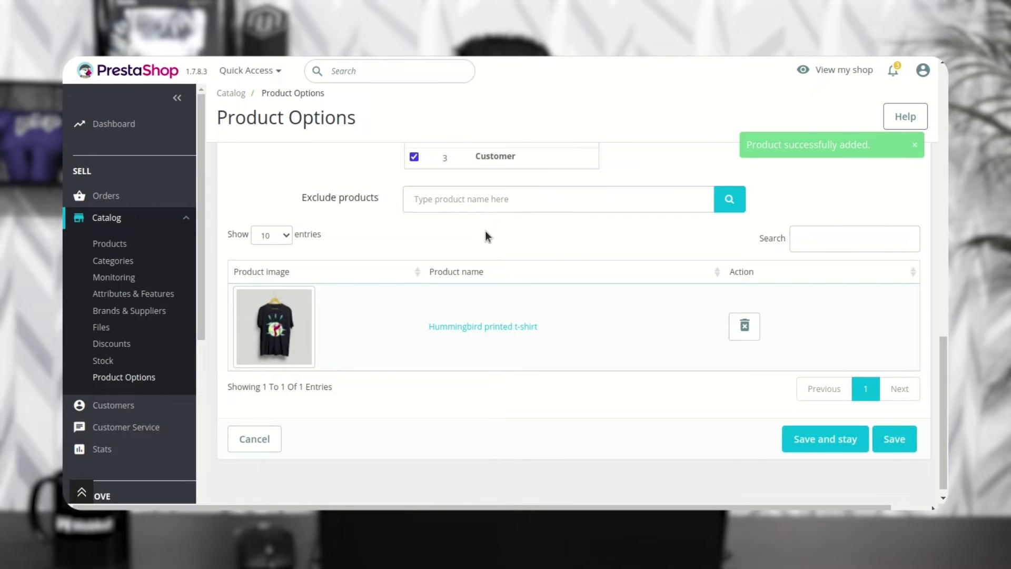
pyautogui.click(850, 438)
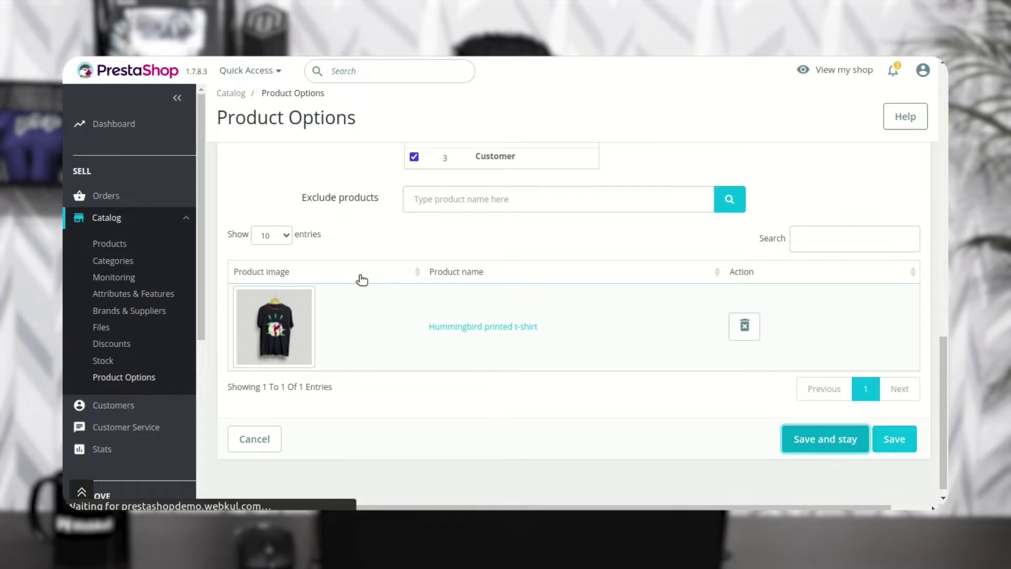
# - Create a Dropdown option 'Delivery' with values Super fast delivery and same day delivery
pyautogui.click(567, 281)
pyautogui.click(448, 315)
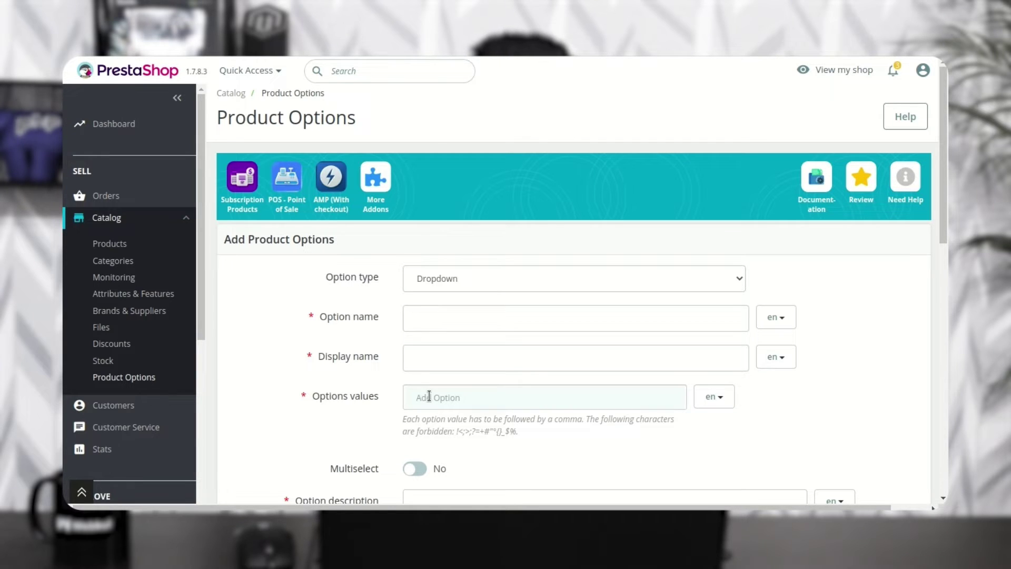
pyautogui.click(483, 313)
pyautogui.write('Delivery Option')
pyautogui.press('Tab')
pyautogui.click(478, 351)
pyautogui.write('Delivery')
pyautogui.click(469, 391)
pyautogui.write('Super fast delivery,same day delivery,')
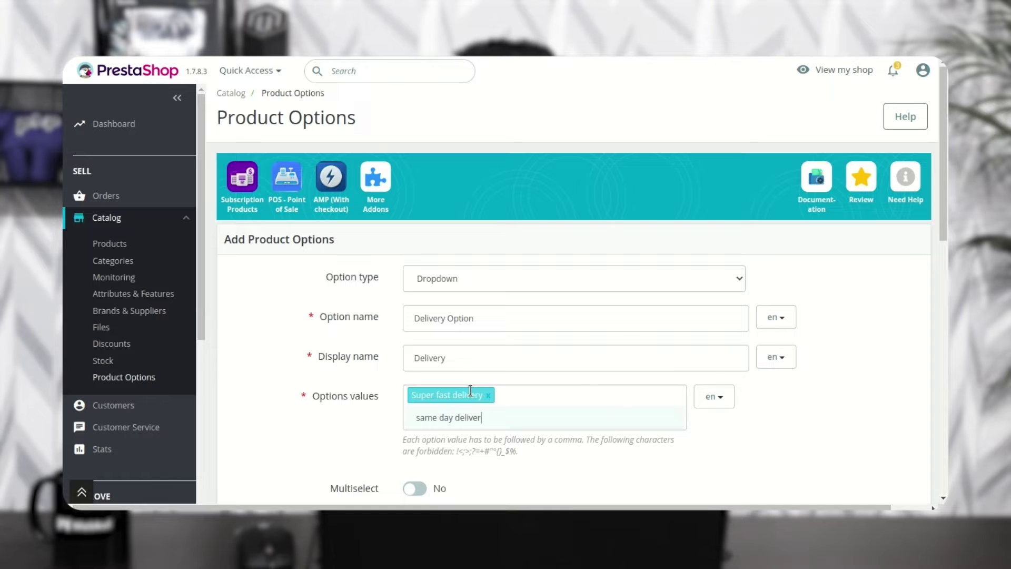
# - Keep multiple selection off and add the description 'Select the delivery speed'
pyautogui.scroll(-2, 422, 387)
pyautogui.click(421, 387)
pyautogui.click(414, 379)
pyautogui.click(434, 415)
pyautogui.write('Select the delivery speed')
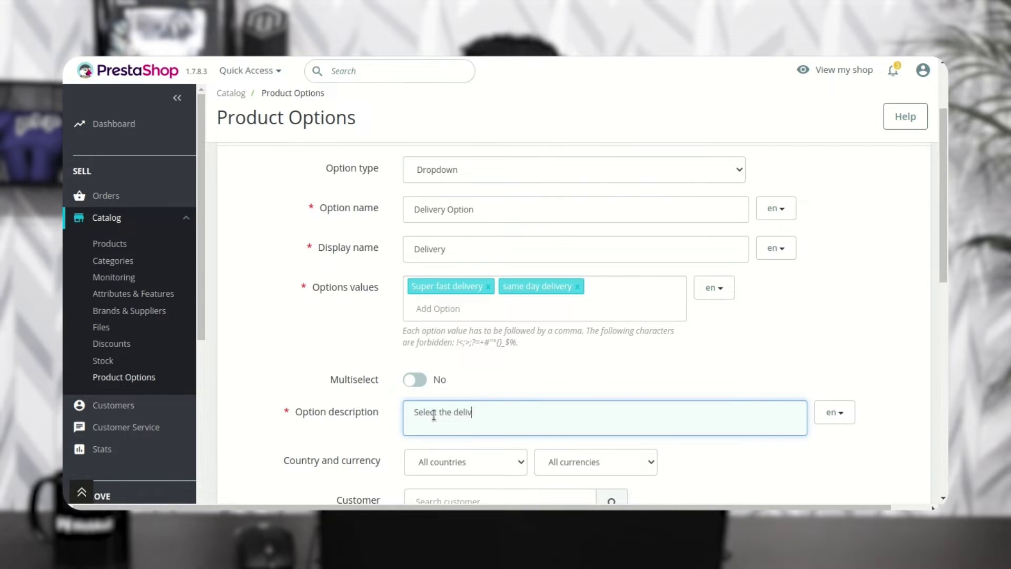
# - Set country France, currency Euro, price impact 5, and save
pyautogui.scroll(-3, 433, 415)
pyautogui.press('Tab')
pyautogui.write('fr')
pyautogui.press('Tab')
pyautogui.write('e')
pyautogui.scroll(-2, 415, 372)
pyautogui.doubleClick(453, 343)
pyautogui.write('5')
pyautogui.scroll(-5, 453, 343)
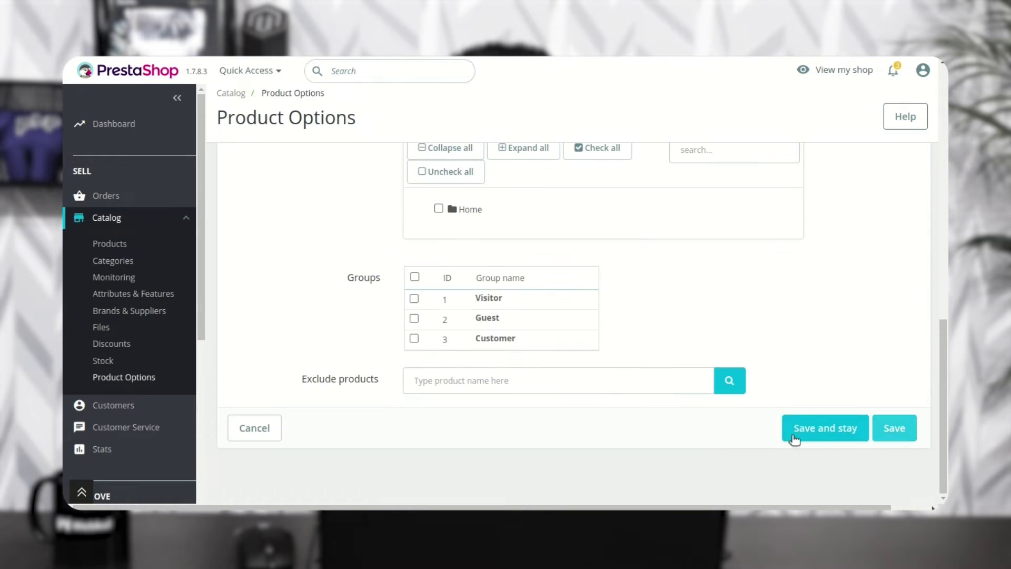
pyautogui.click(795, 430)
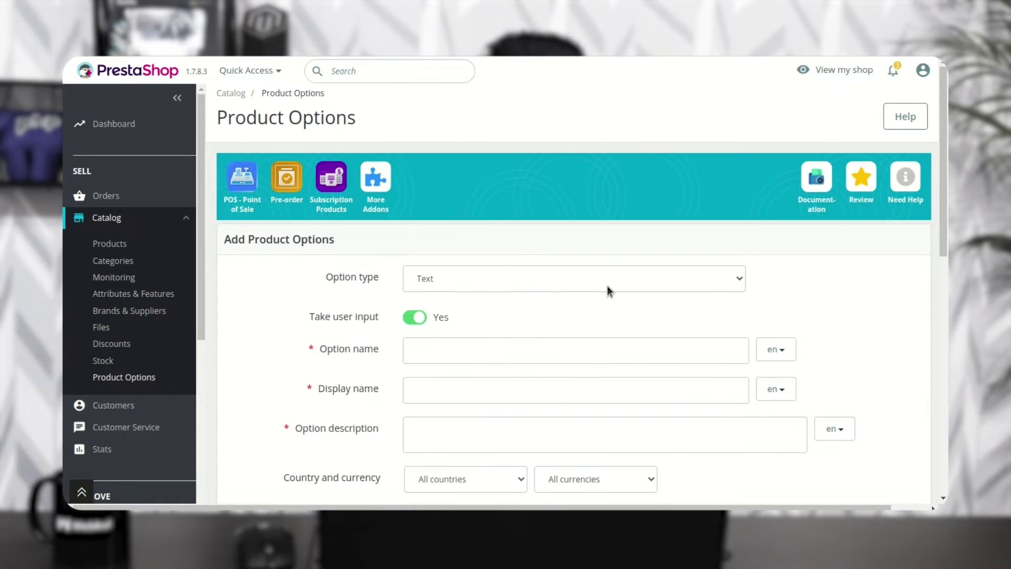
# - Create a Checkbox option 'Gift Wrapping' asking 'Do you want to gift wrap this product' with Floral and Christmas wrap values
pyautogui.click(607, 286)
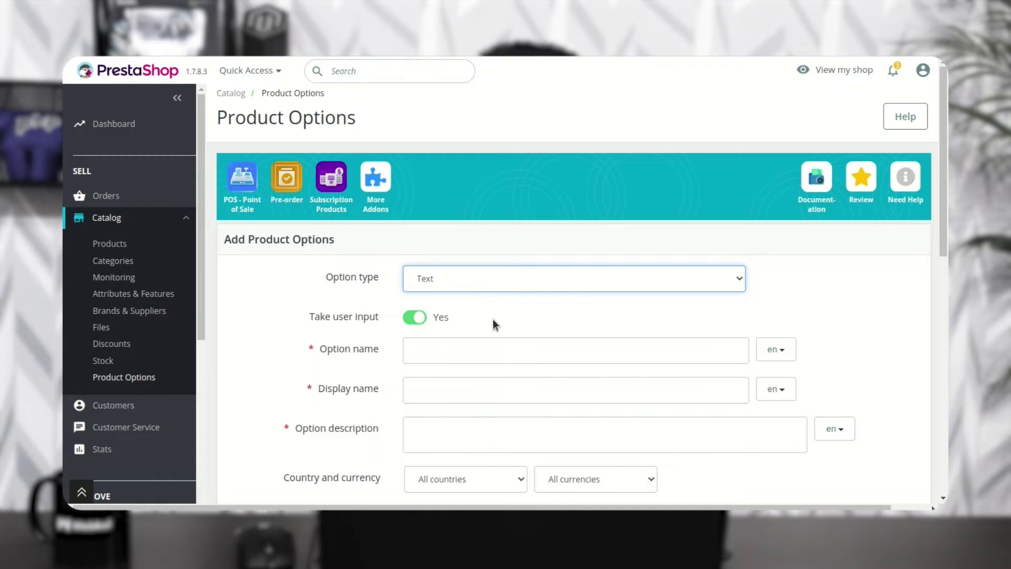
pyautogui.press('c')
pyautogui.click(459, 312)
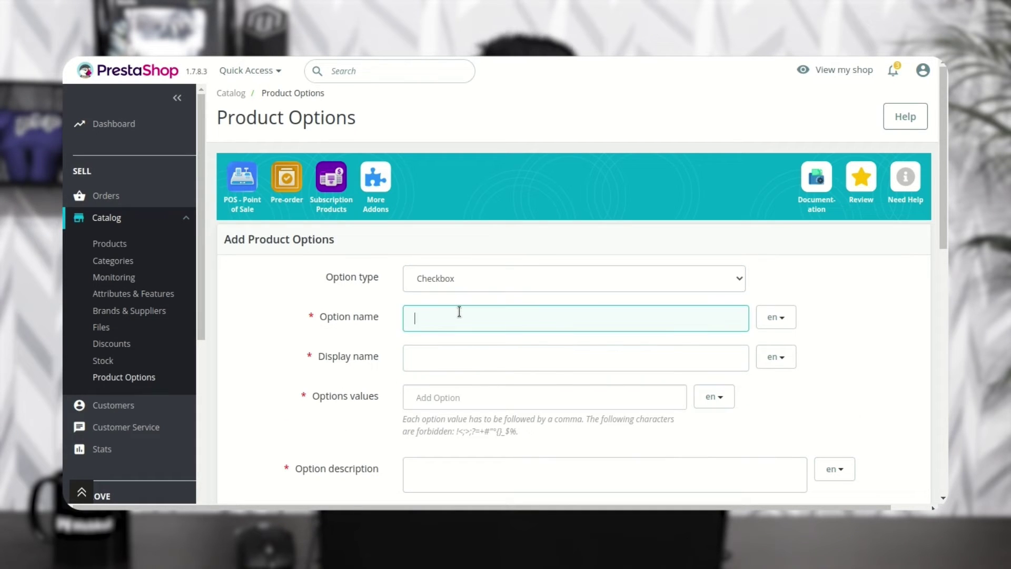
pyautogui.write('Gift Wrapping')
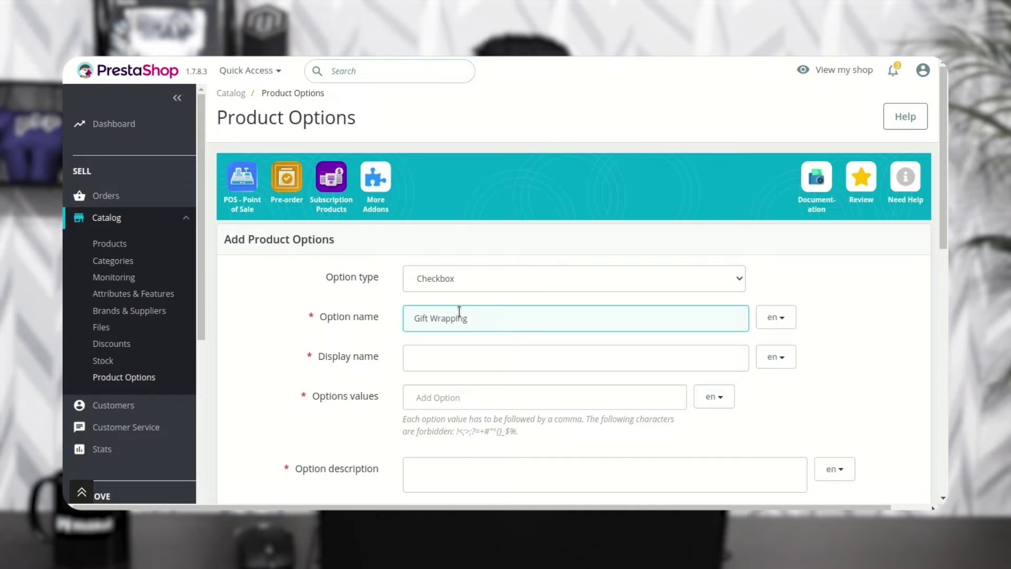
pyautogui.click(451, 362)
pyautogui.write('Do you wan')
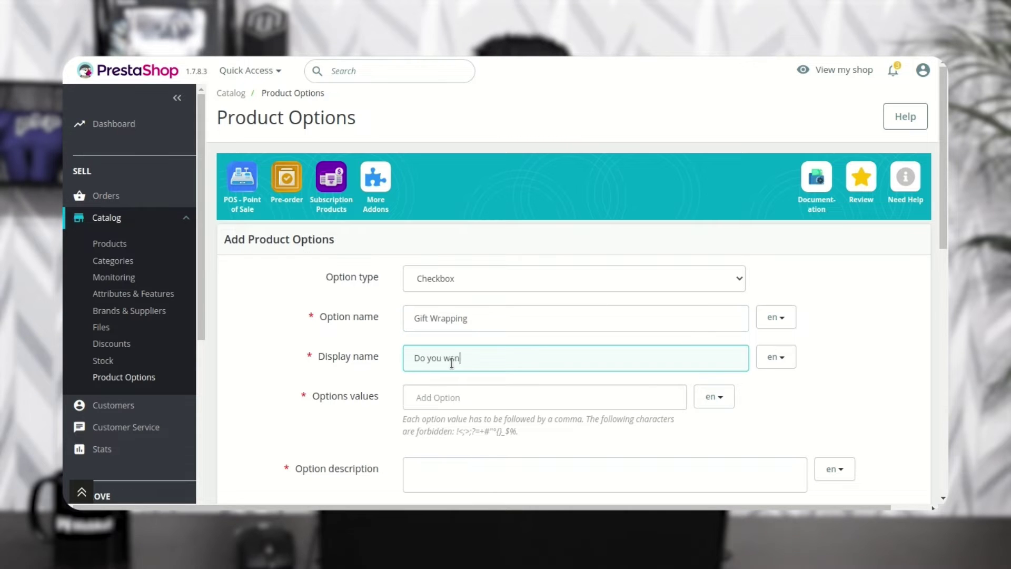
pyautogui.write('t to gift wrap this product')
pyautogui.click(459, 408)
pyautogui.write('Floral wrap,Christmas wra')
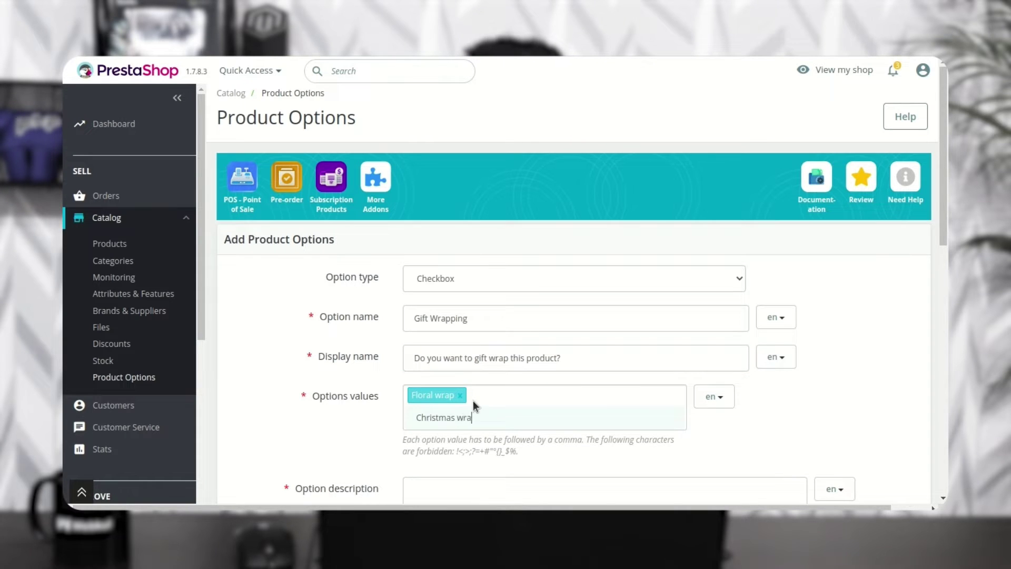
pyautogui.write('p,')
# - Paste in the description and restrict the option to France and Euro
pyautogui.scroll(-2, 396, 411)
pyautogui.click(463, 416)
pyautogui.write('Do you want to gift wrap this product?')
pyautogui.scroll(-3, 480, 327)
pyautogui.click(481, 326)
pyautogui.click(489, 279)
# - Set availability from 2022-10-18 with an end date, allow a customer group, and save
pyautogui.click(584, 327)
pyautogui.click(579, 347)
pyautogui.scroll(-2, 584, 326)
pyautogui.click(516, 305)
pyautogui.click(489, 111)
pyautogui.click(764, 305)
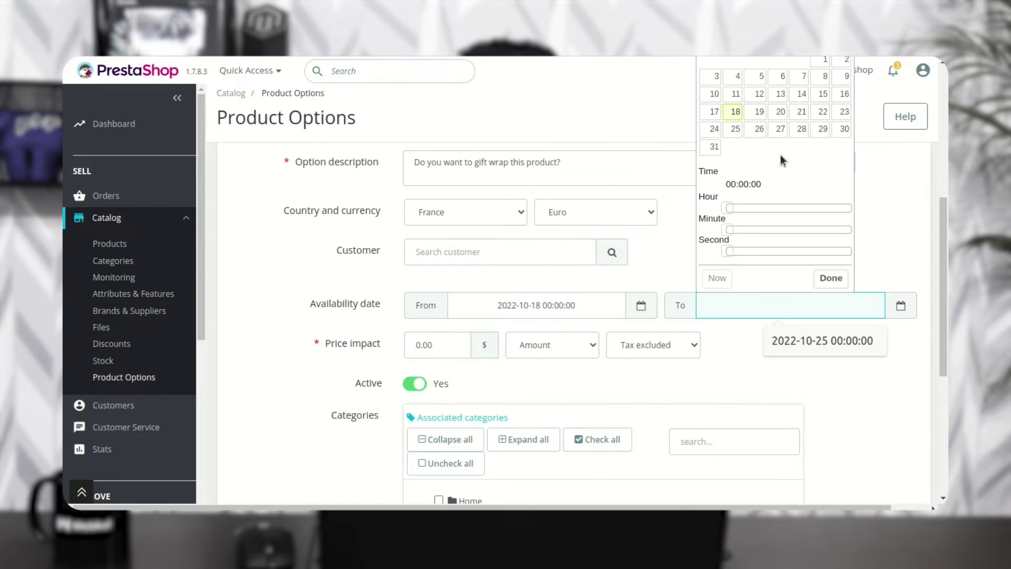
pyautogui.scroll(-5, 579, 316)
pyautogui.click(415, 334)
pyautogui.click(895, 427)
pyautogui.click(279, 93)
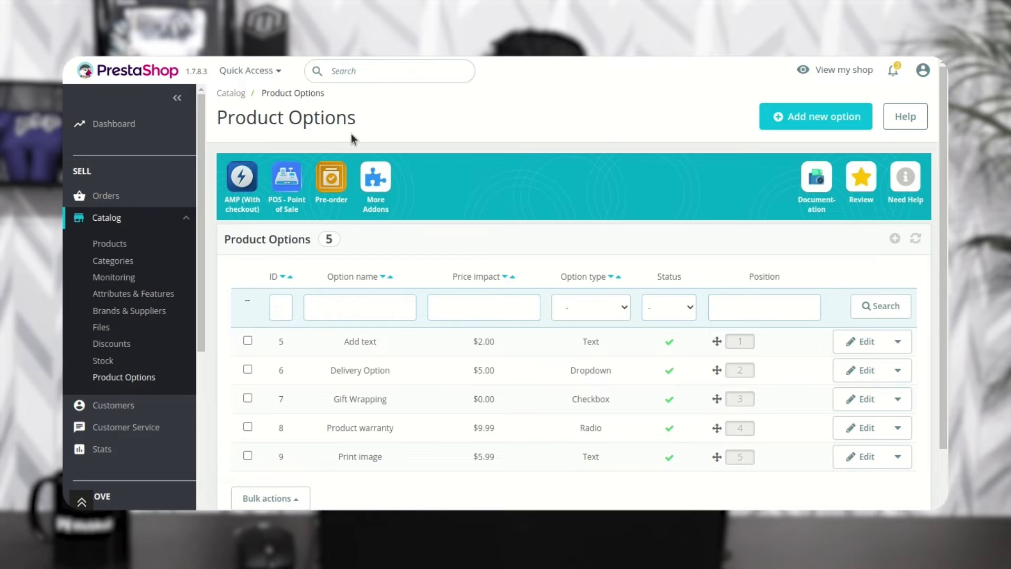
# - Drag the Add text row to the bottom of the list, below Product Warranty
pyautogui.moveTo(314, 242); pyautogui.dragTo(230, 242)
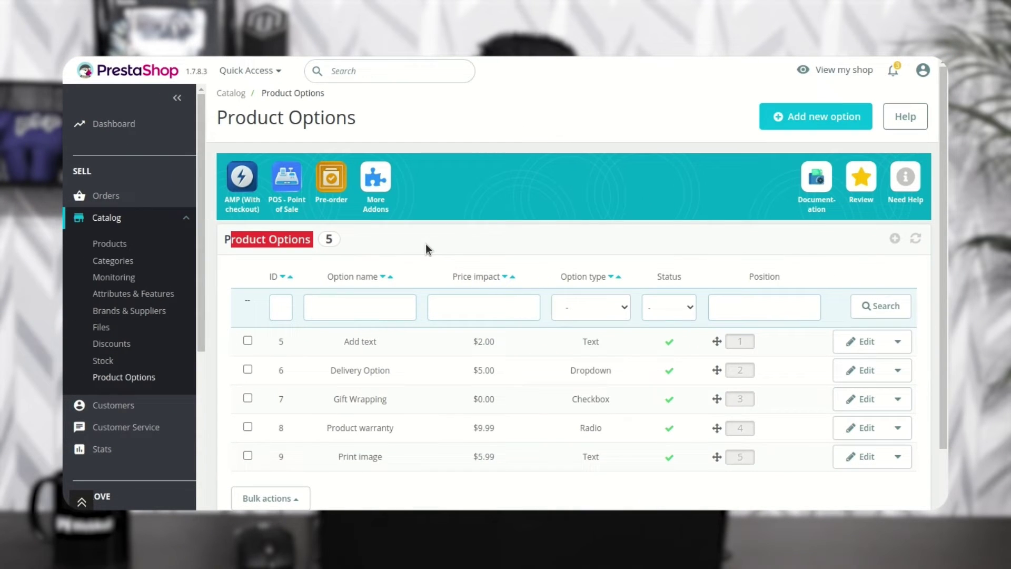
pyautogui.scroll(-1, 426, 243)
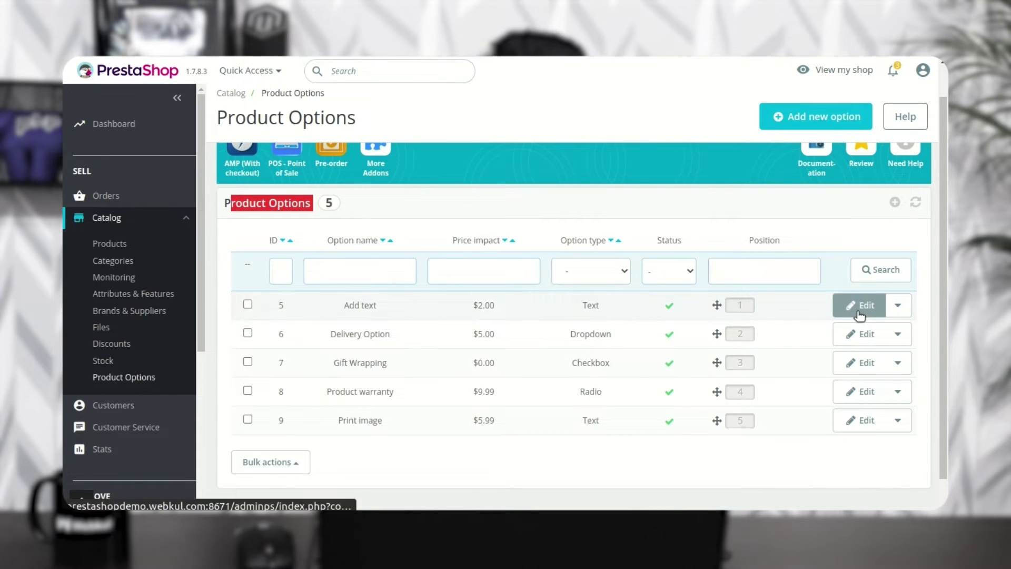
pyautogui.click(897, 305)
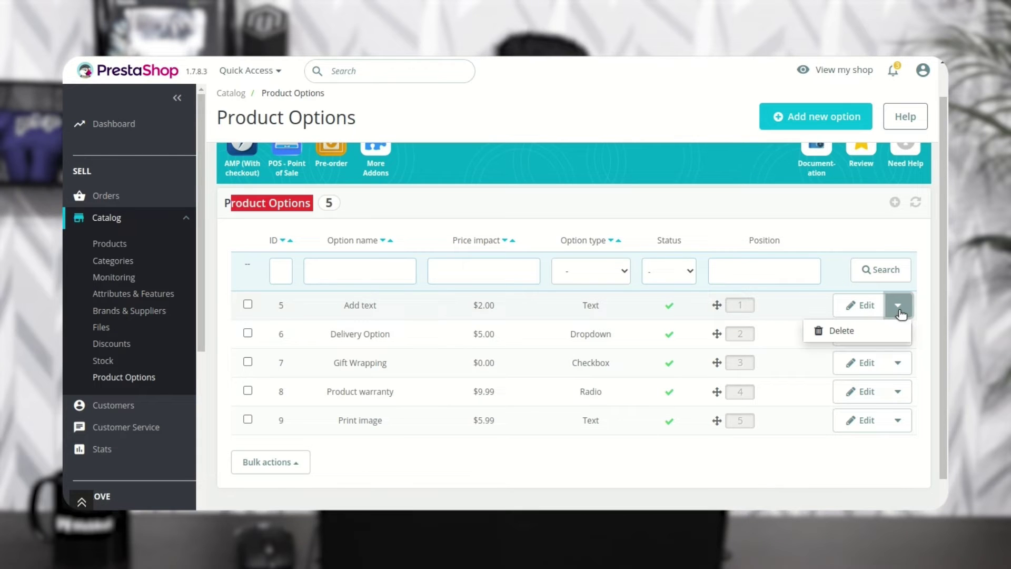
pyautogui.click(776, 458)
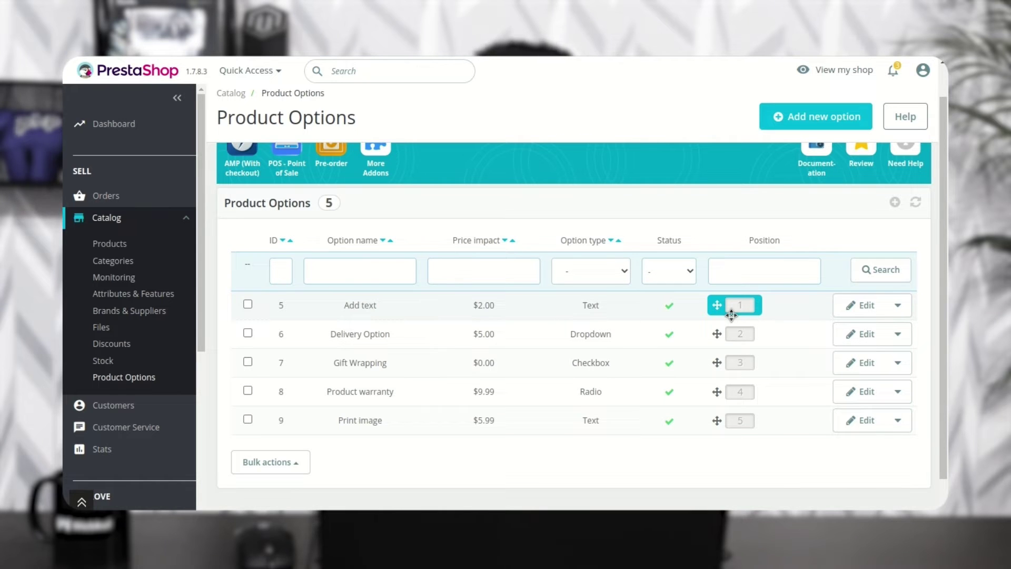
pyautogui.moveTo(731, 314); pyautogui.dragTo(738, 366)
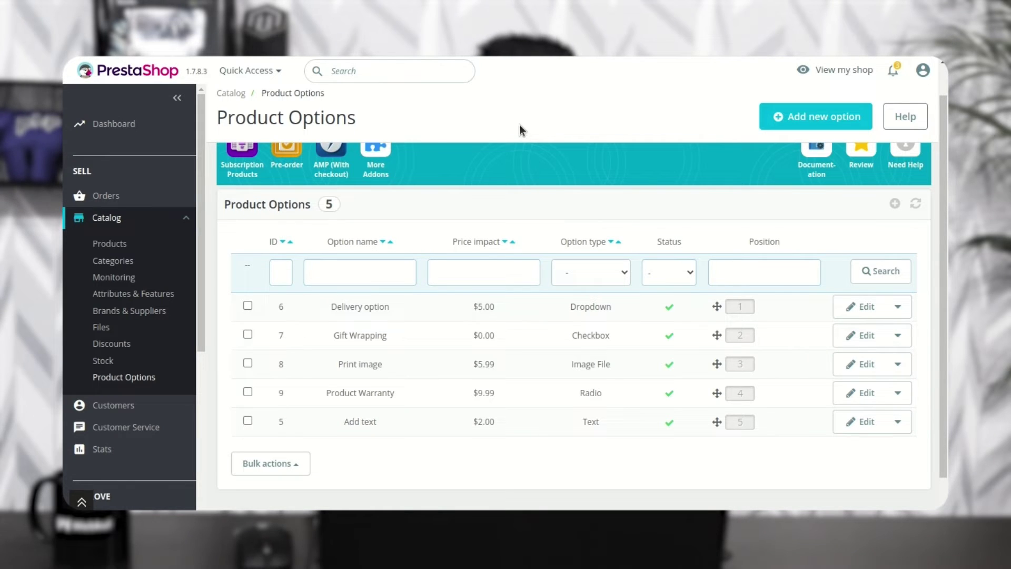
# - In the Hummingbird printed t-shirt's Product Options module, leave Product Warranty off and save
pyautogui.click(120, 246)
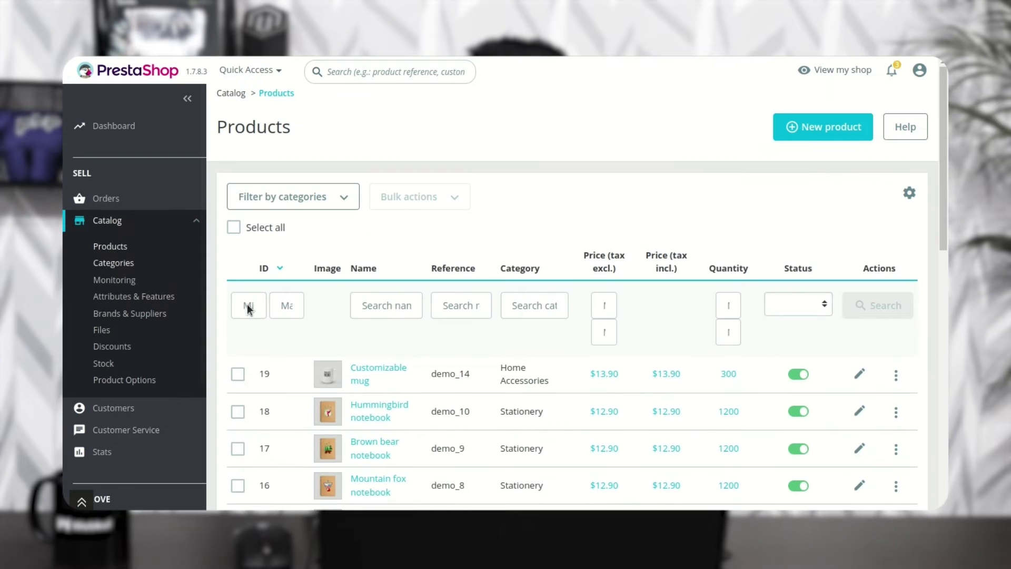
pyautogui.scroll(-10, 601, 385)
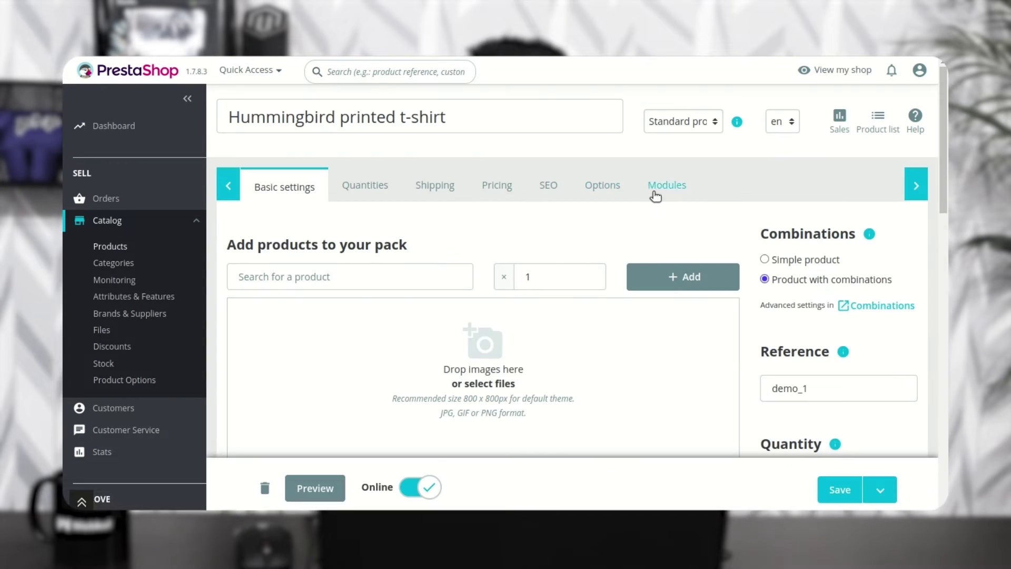
pyautogui.click(652, 194)
pyautogui.scroll(-3, 570, 387)
pyautogui.click(394, 345)
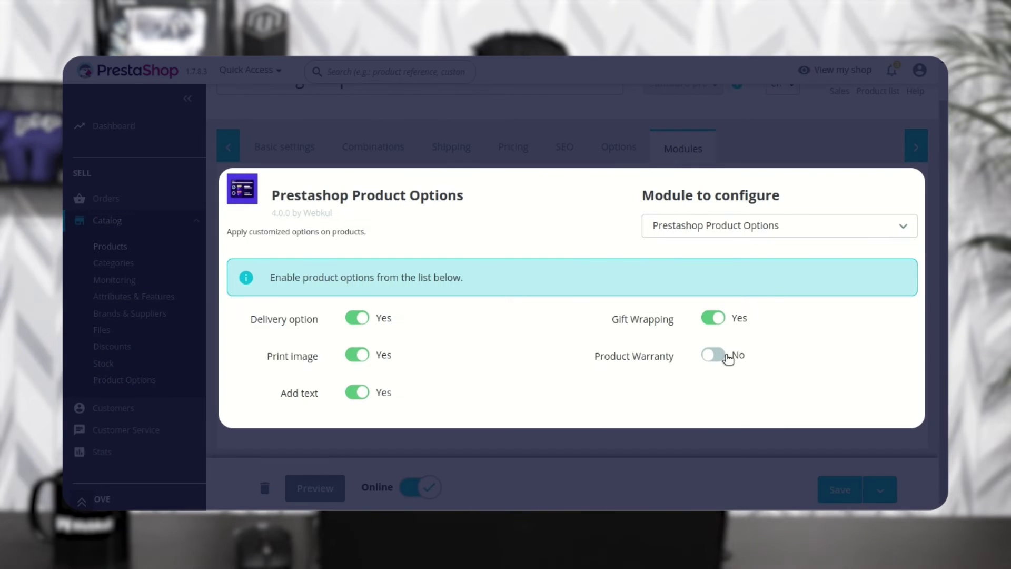
pyautogui.click(723, 354)
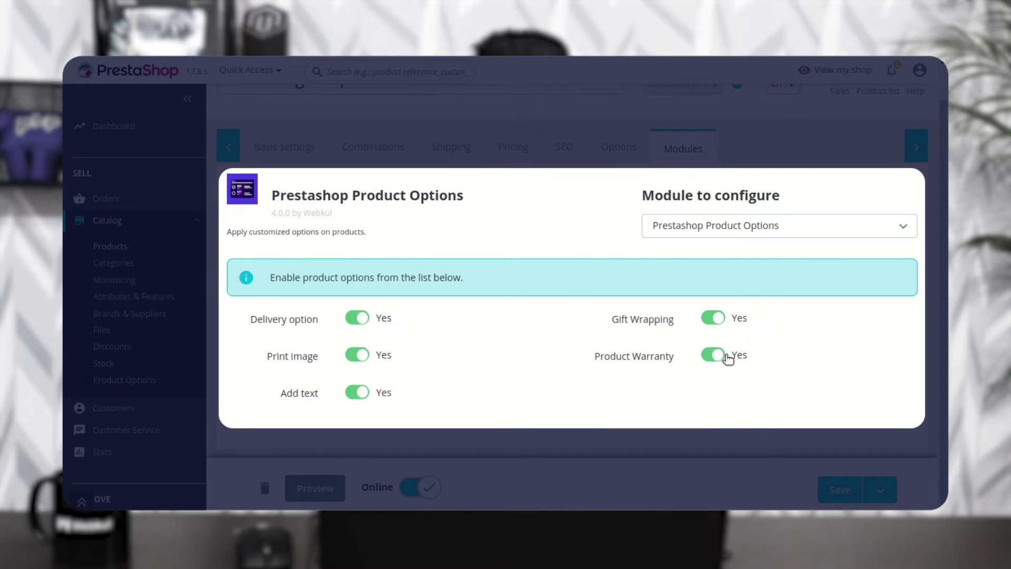
pyautogui.click(713, 355)
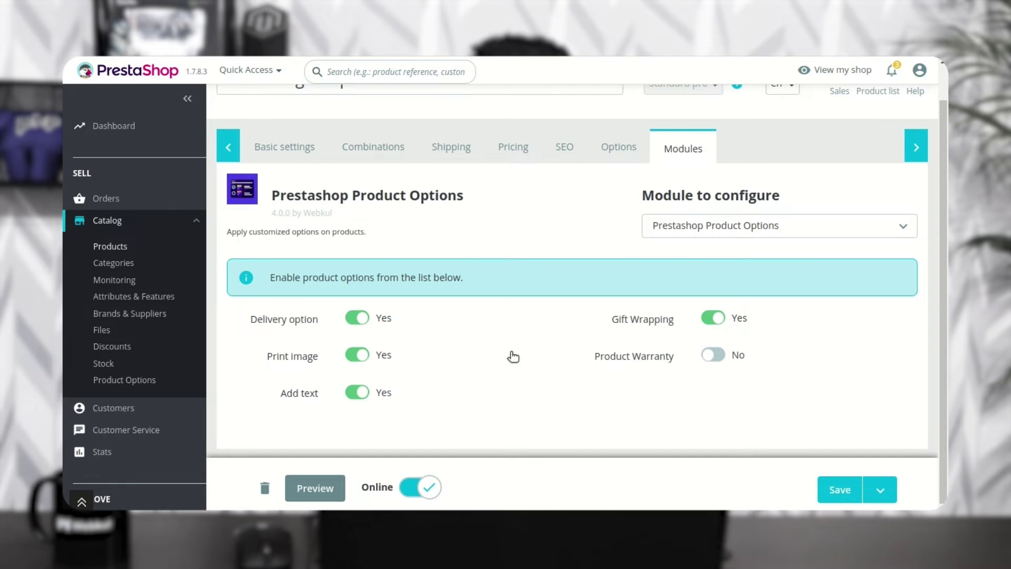
pyautogui.click(728, 358)
pyautogui.click(713, 357)
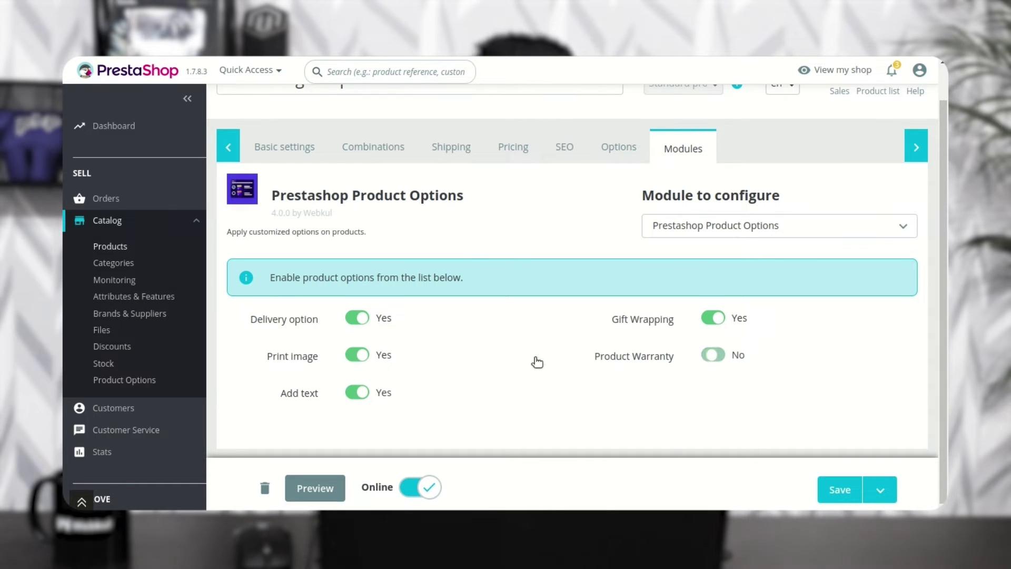
pyautogui.click(837, 491)
# - Open the storefront and browse to the Clothes category
pyautogui.click(837, 74)
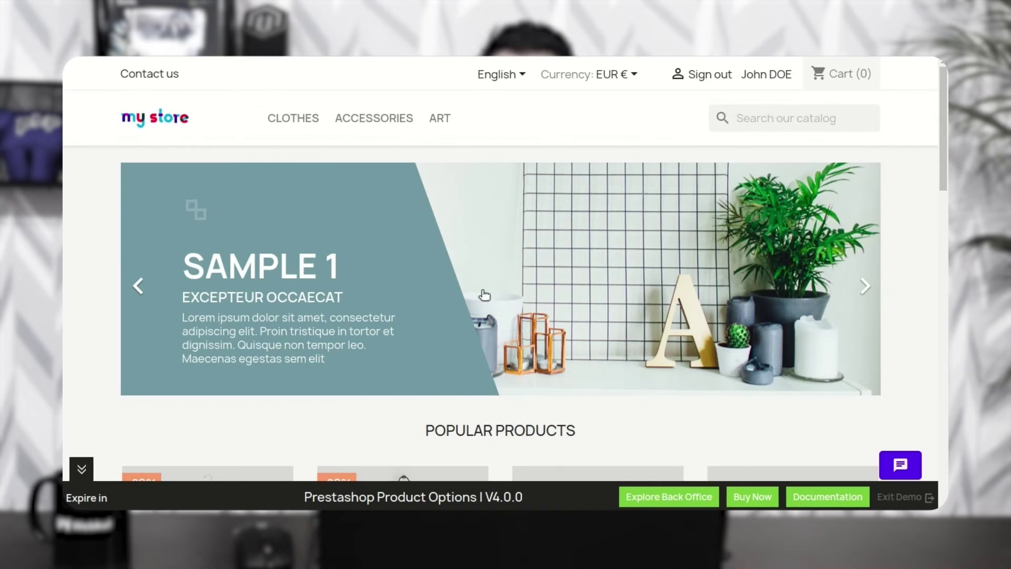
pyautogui.scroll(-4, 316, 332)
pyautogui.scroll(-2, 312, 343)
pyautogui.click(235, 279)
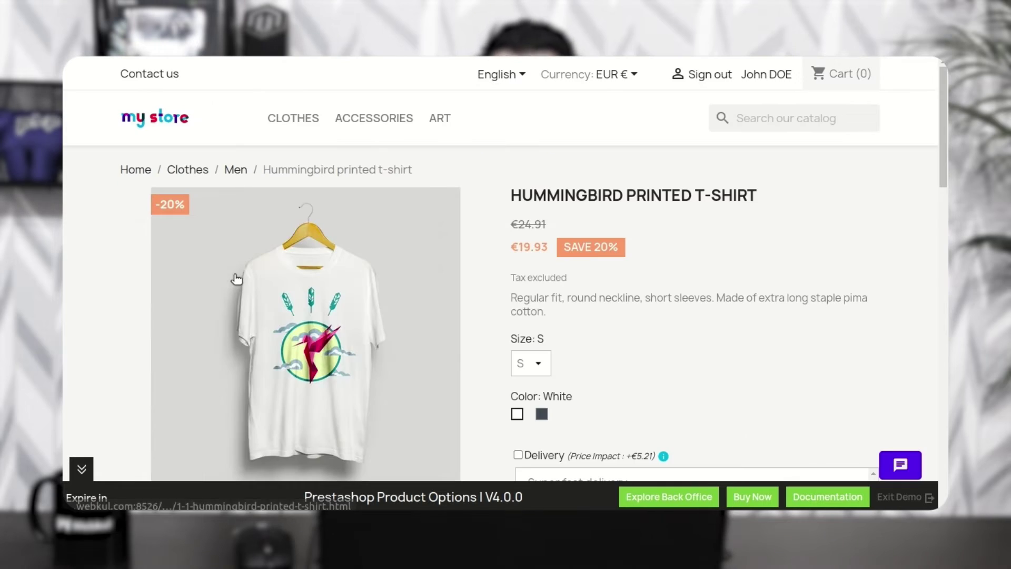
pyautogui.scroll(-5, 235, 280)
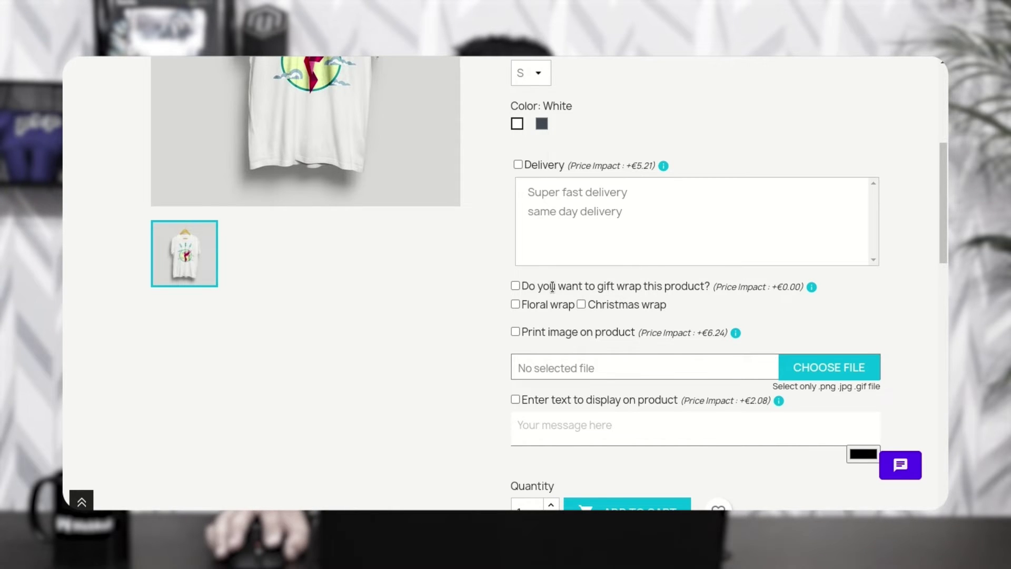
pyautogui.scroll(6, 550, 285)
pyautogui.click(300, 128)
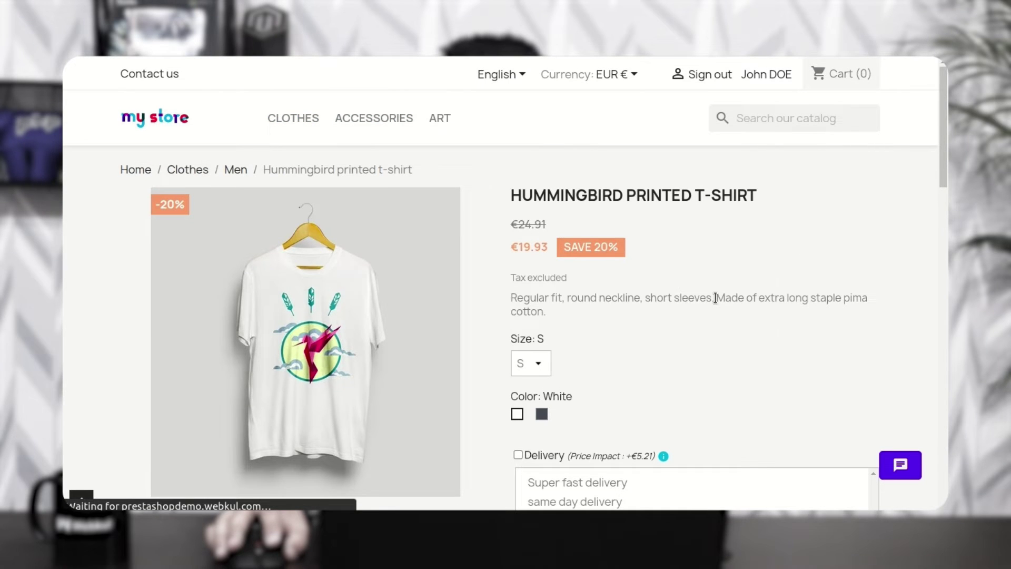
# - Quick-view the Hummingbird Printed T-Shirt, then open its product page to see the options
pyautogui.scroll(-8, 715, 296)
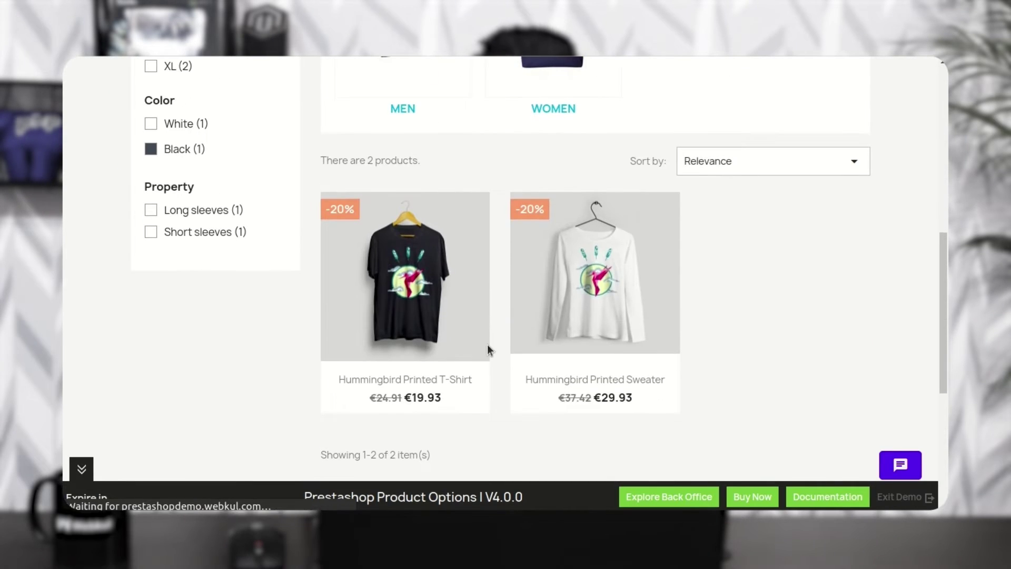
pyautogui.moveTo(406, 333)
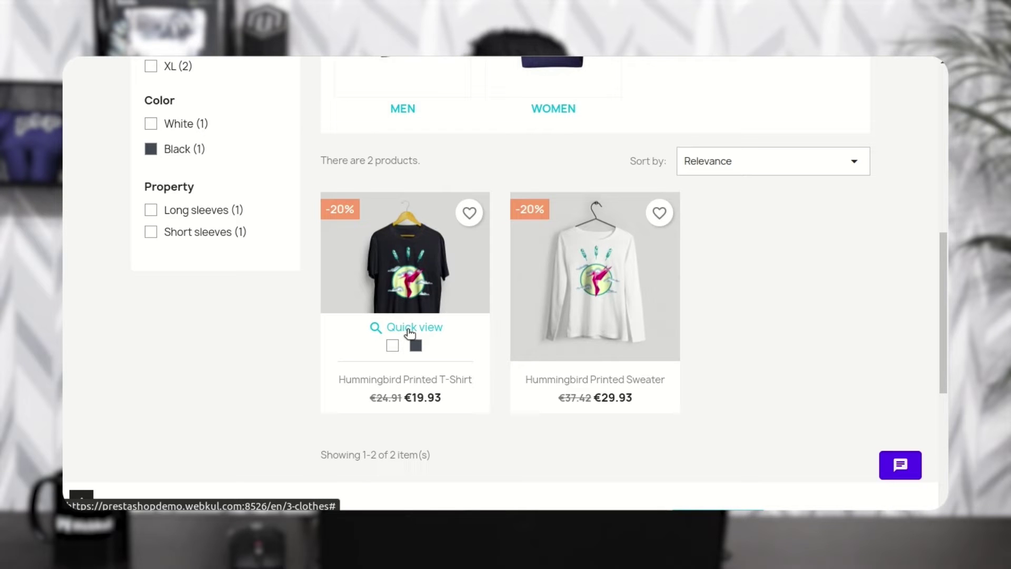
pyautogui.click(409, 330)
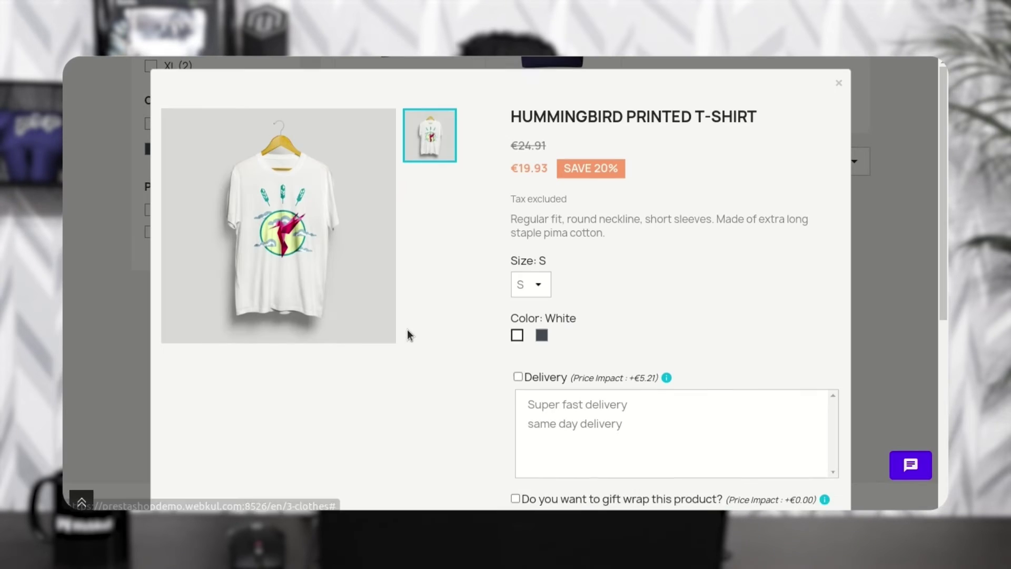
pyautogui.scroll(-3, 458, 285)
pyautogui.scroll(-3, 458, 284)
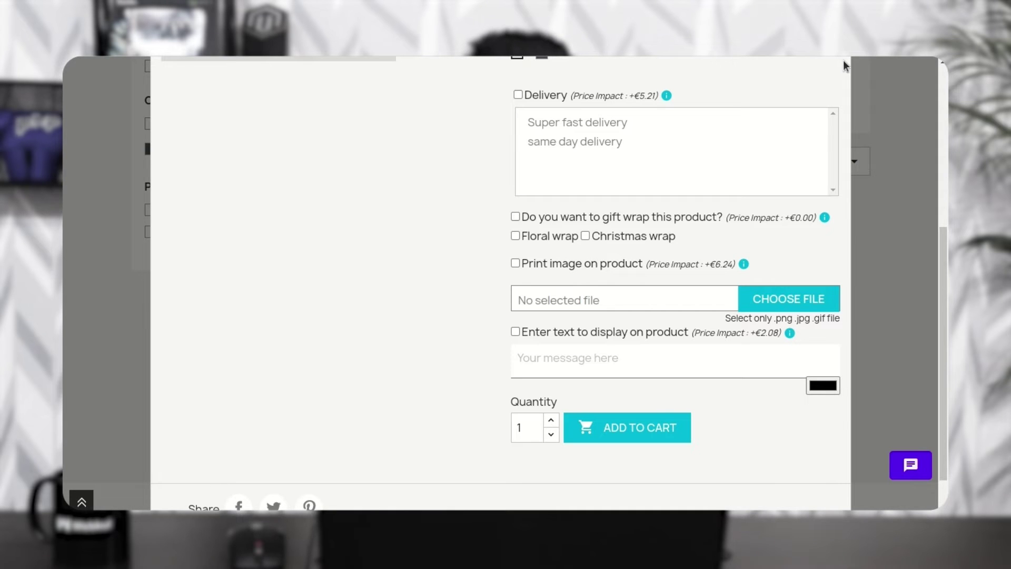
pyautogui.click(864, 377)
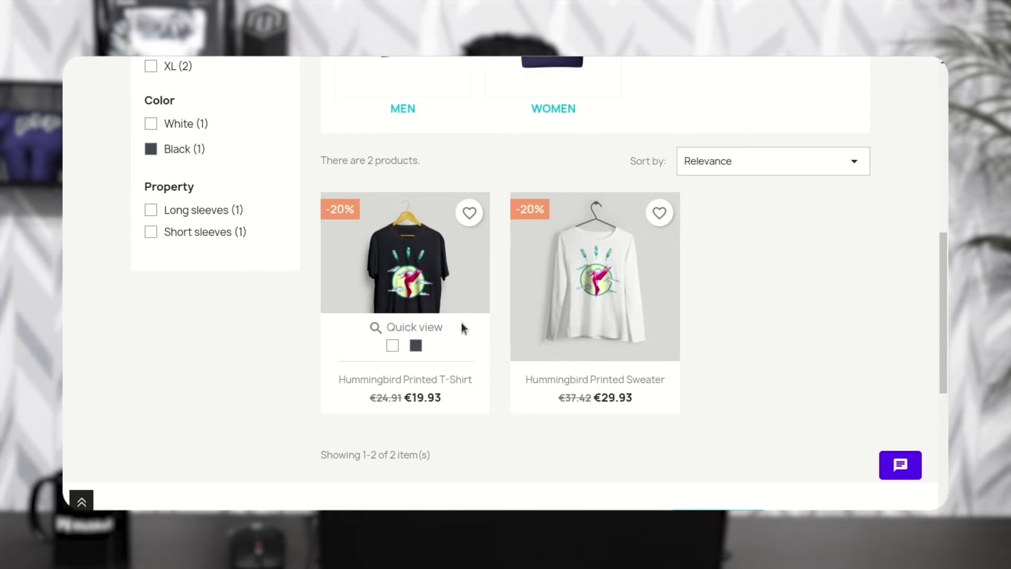
pyautogui.click(432, 275)
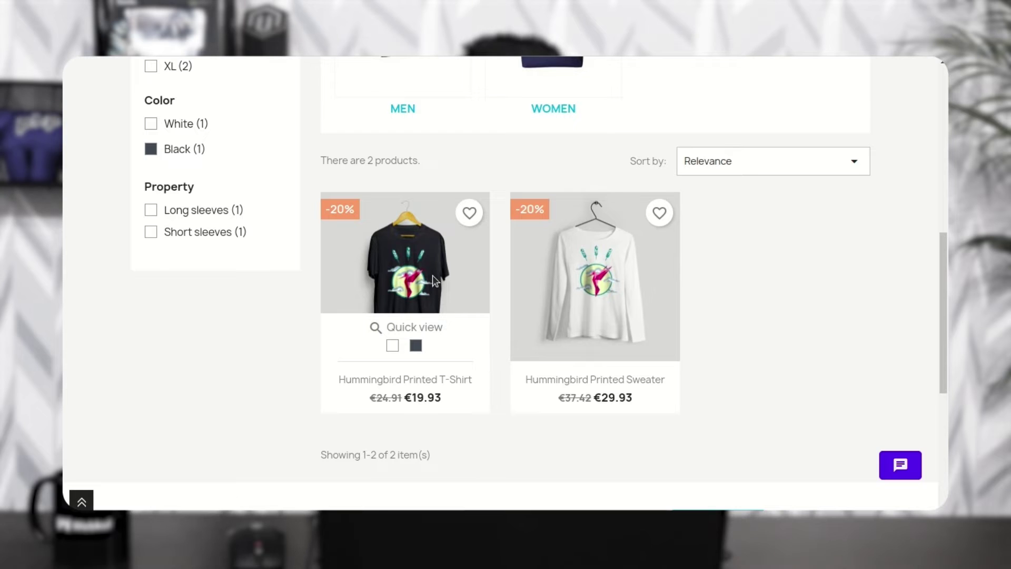
pyautogui.scroll(-8, 519, 373)
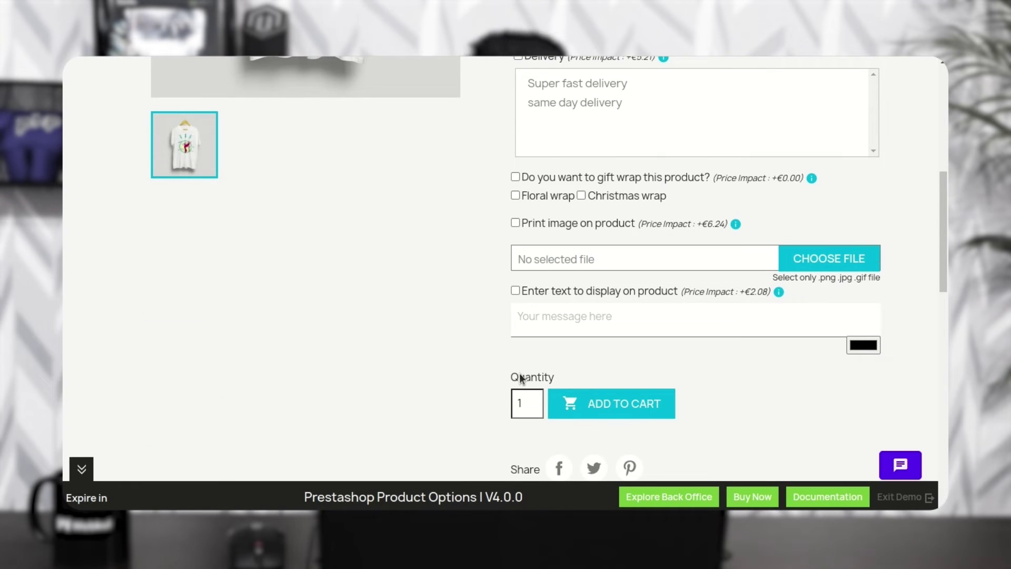
# - Select the t-shirt's Add text option, enter 'Legends are born in May' and choose a text colour
pyautogui.click(515, 290)
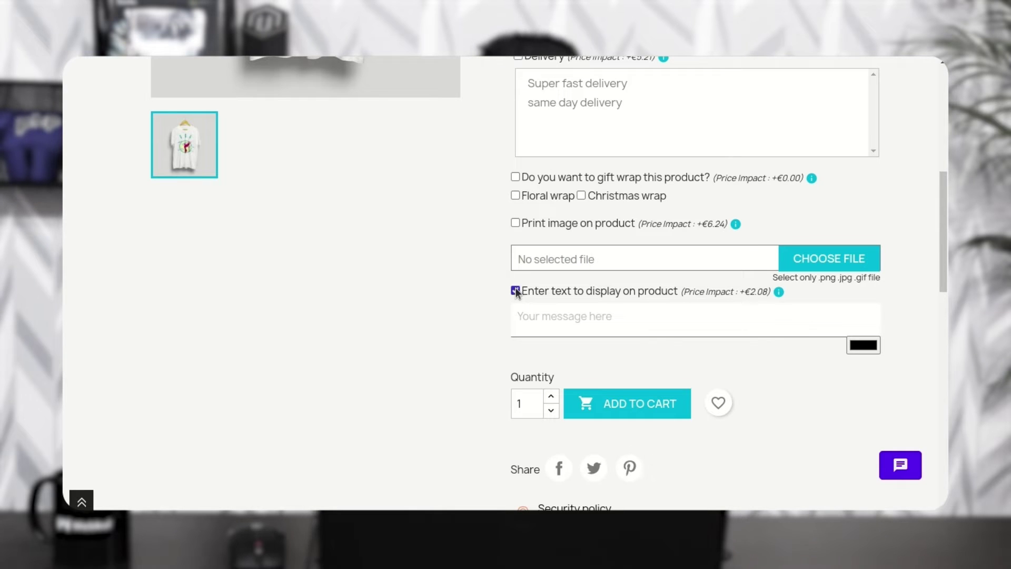
pyautogui.click(540, 315)
pyautogui.write('Leg')
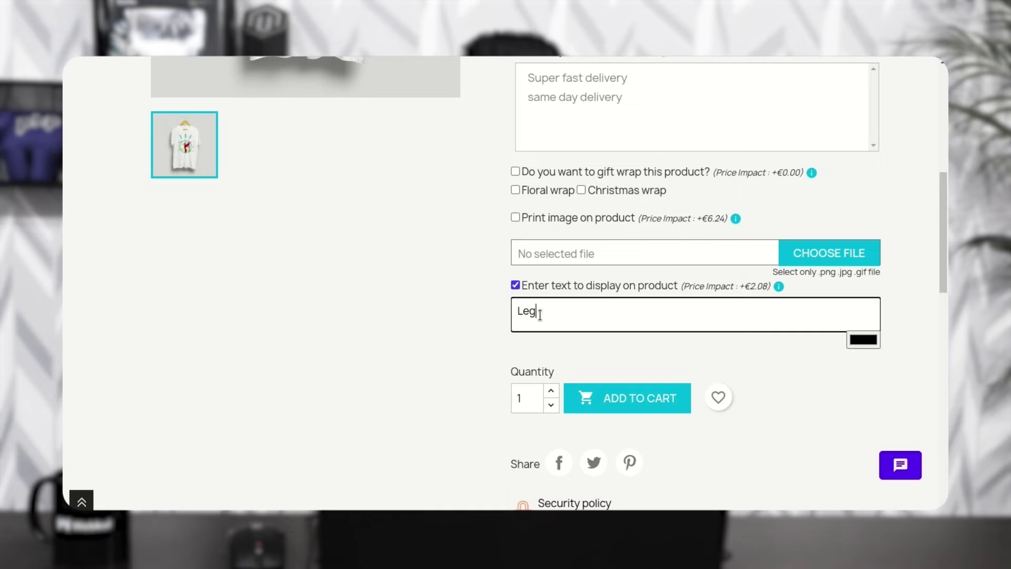
pyautogui.write('ends are born in May')
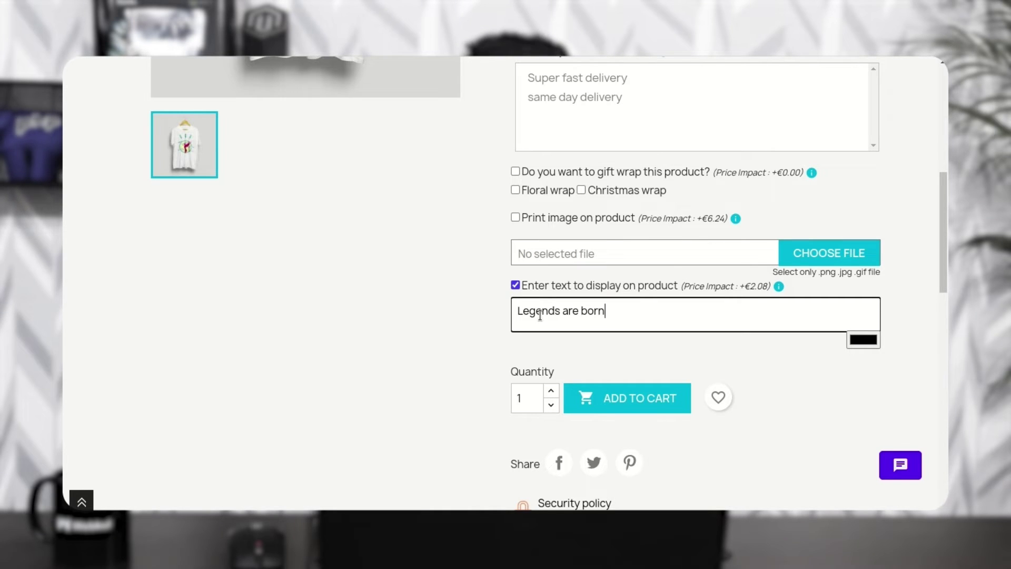
pyautogui.scroll(6, 498, 333)
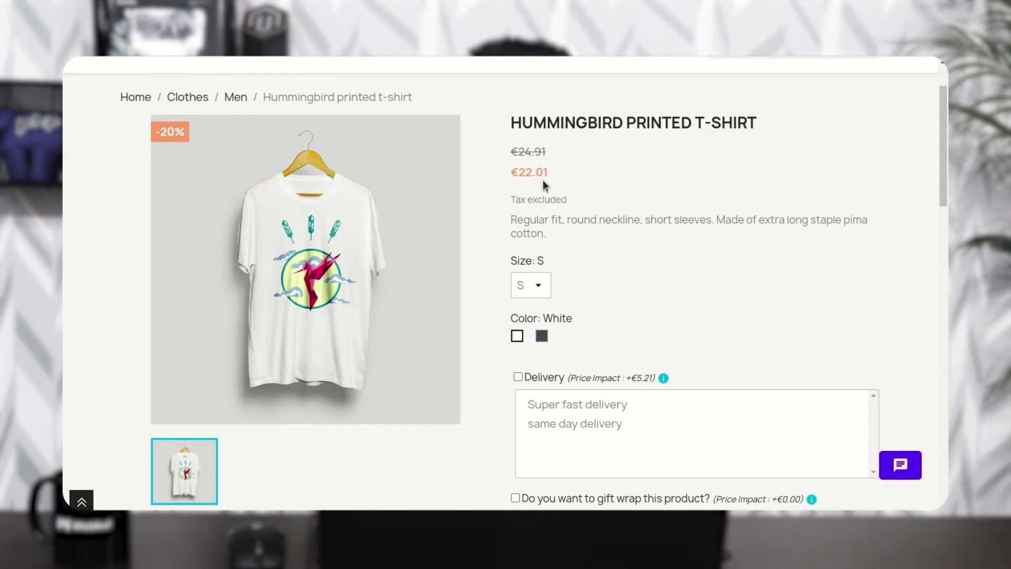
pyautogui.scroll(-7, 542, 179)
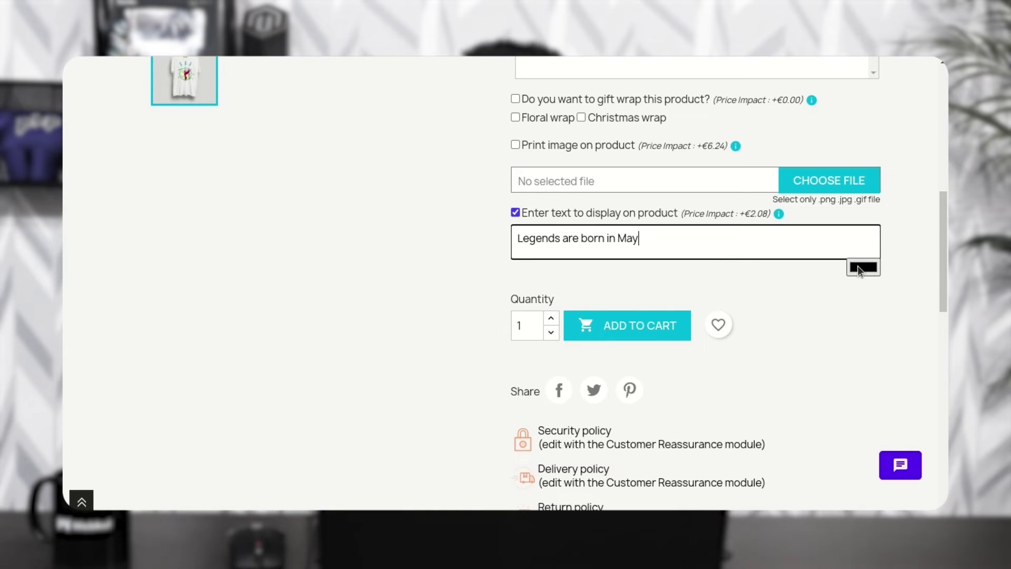
pyautogui.click(859, 269)
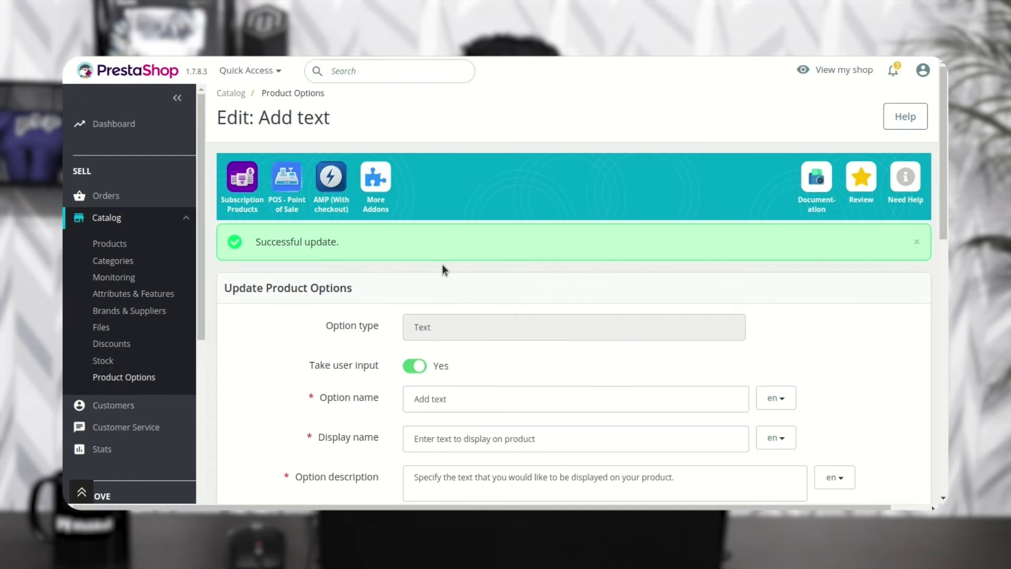
# - Remove the Visitor and Guest groups from the Add text option and save, keeping only Customer
pyautogui.scroll(-5, 446, 305)
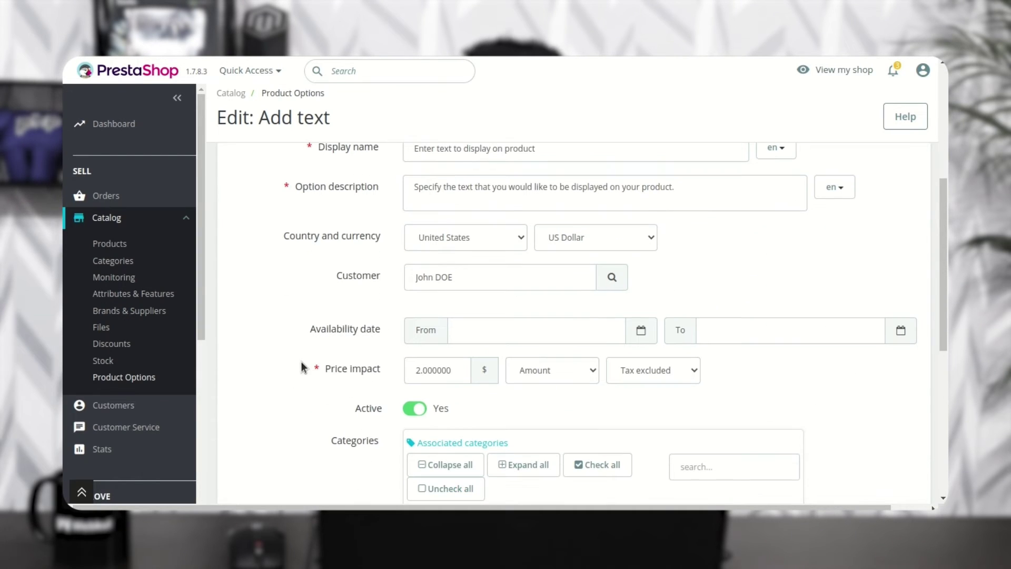
pyautogui.scroll(-3, 342, 385)
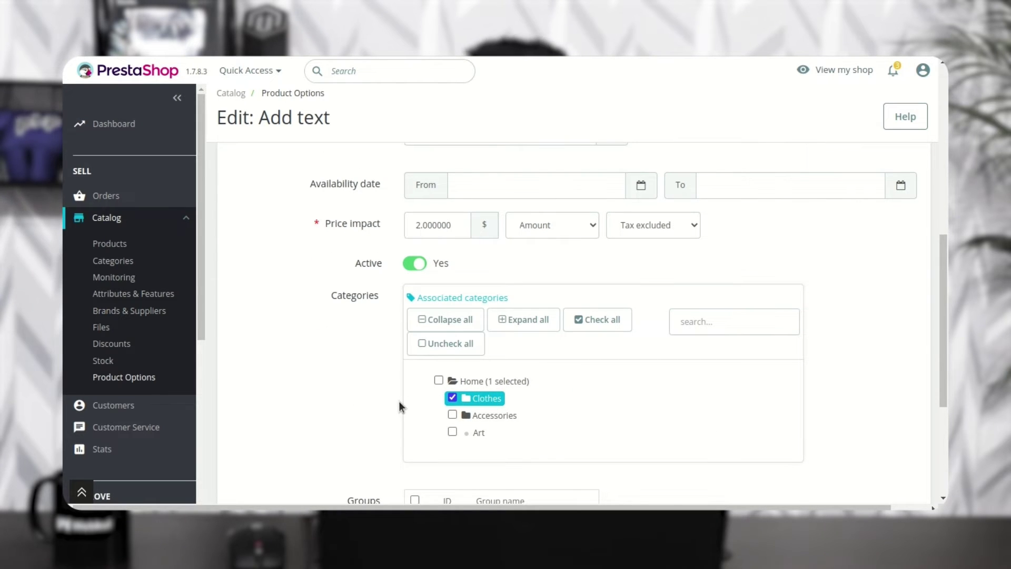
pyautogui.scroll(-2, 399, 403)
pyautogui.scroll(-1, 399, 400)
pyautogui.click(414, 376)
pyautogui.click(413, 398)
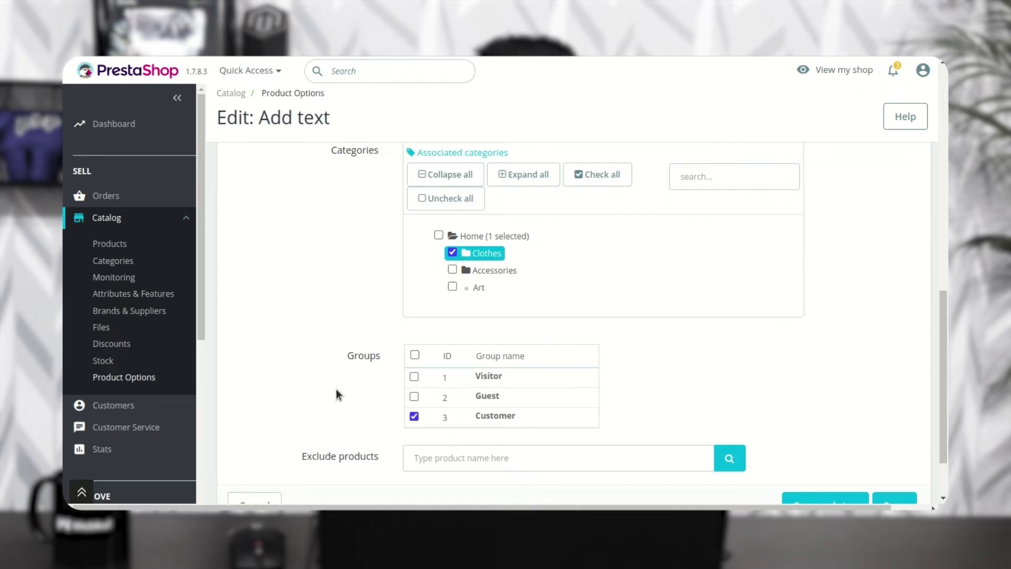
pyautogui.scroll(-2, 336, 392)
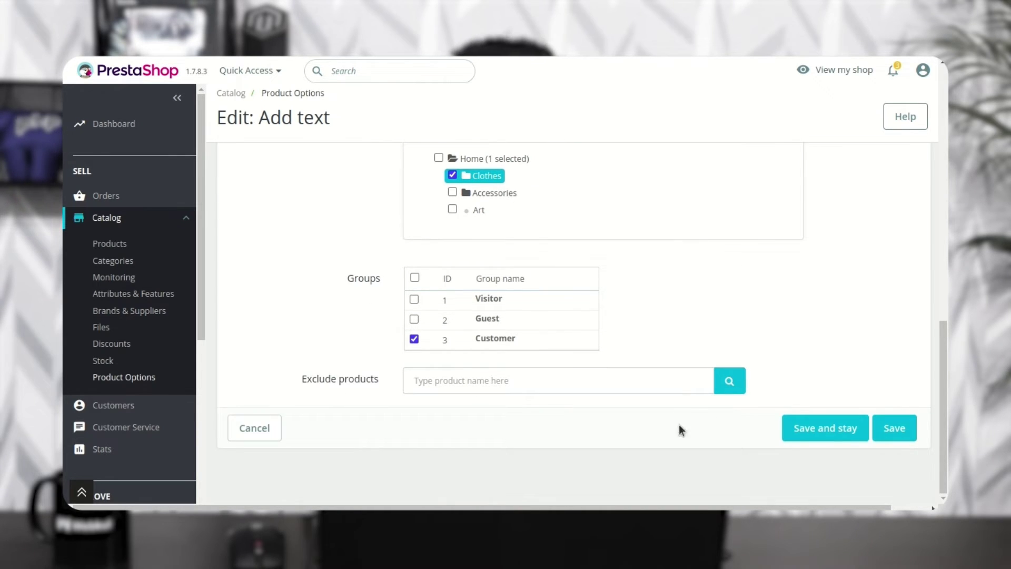
pyautogui.click(812, 438)
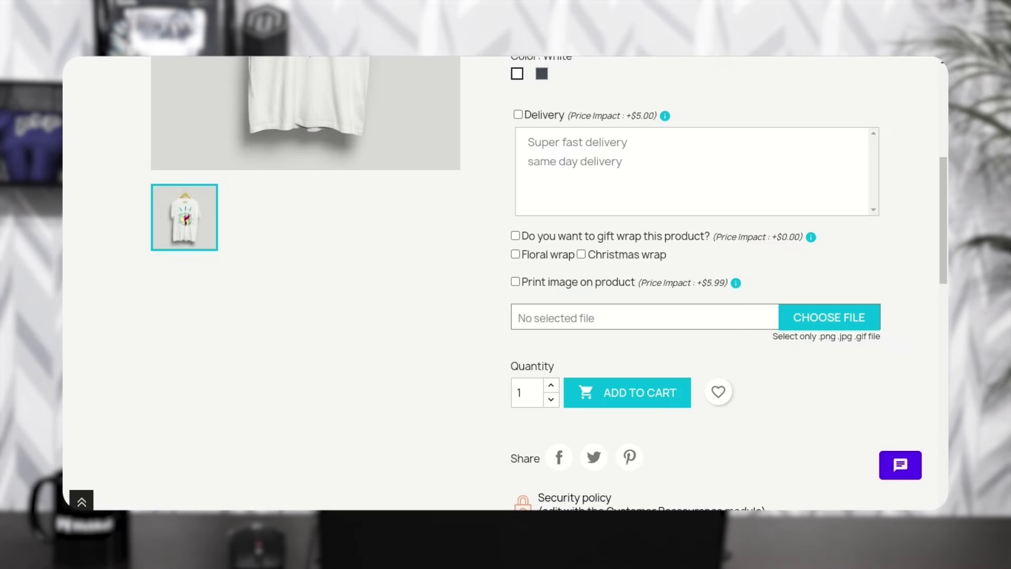
pyautogui.scroll(6, 402, 318)
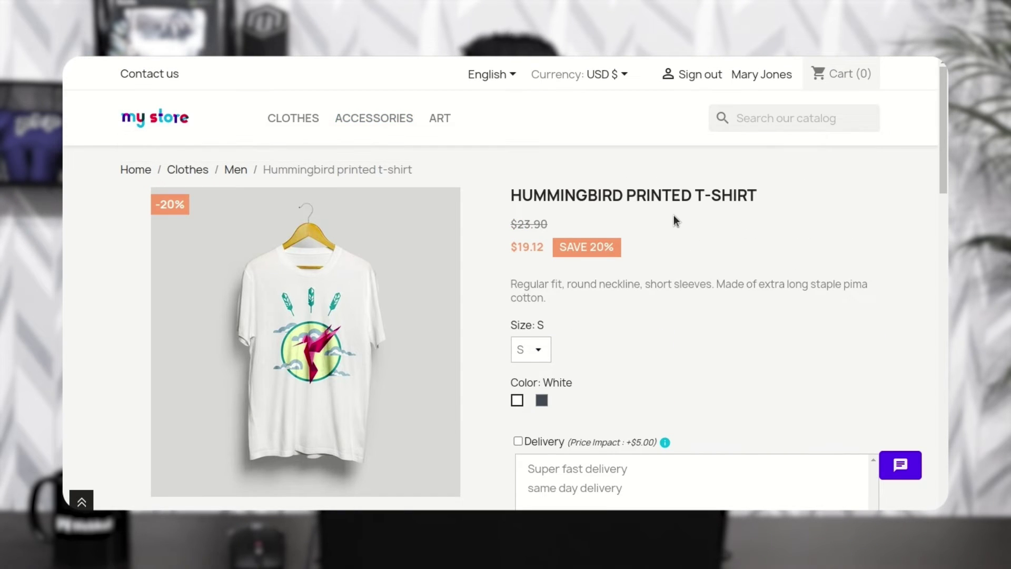
# - Open the Mug The Adventure Begins page and confirm it shows no product options
pyautogui.scroll(-10, 655, 244)
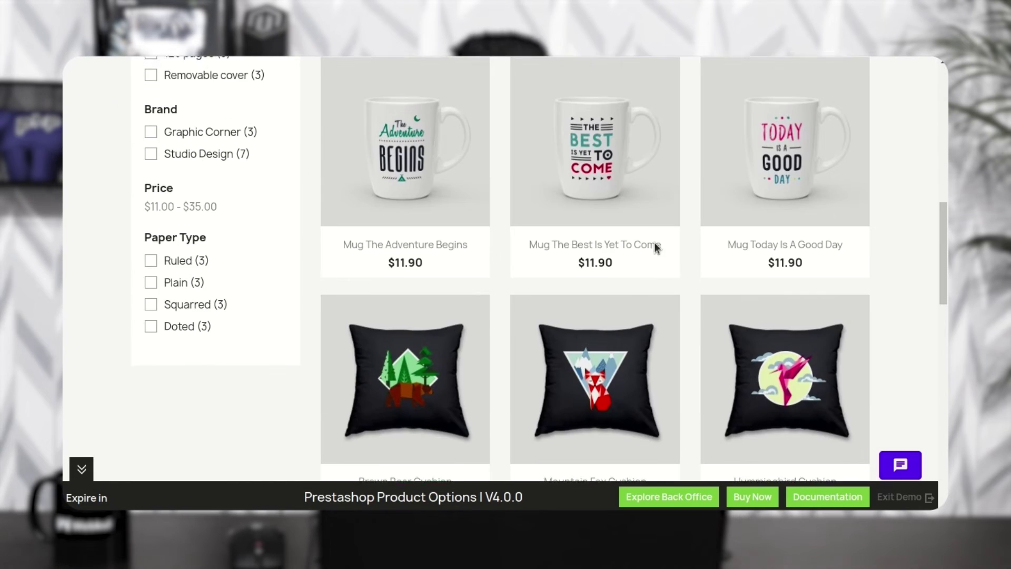
pyautogui.click(438, 157)
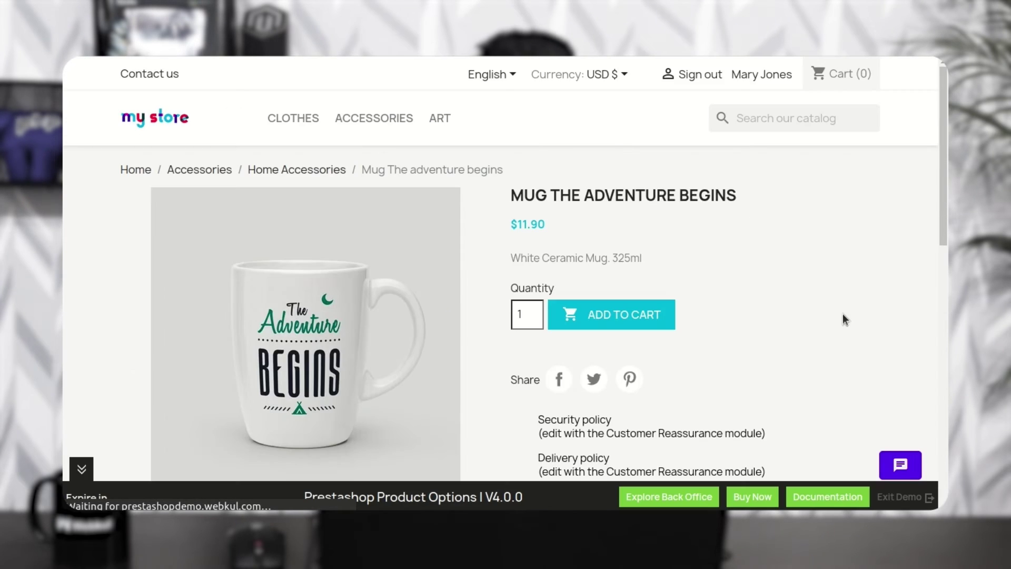
pyautogui.scroll(-6, 724, 349)
pyautogui.scroll(3, 724, 349)
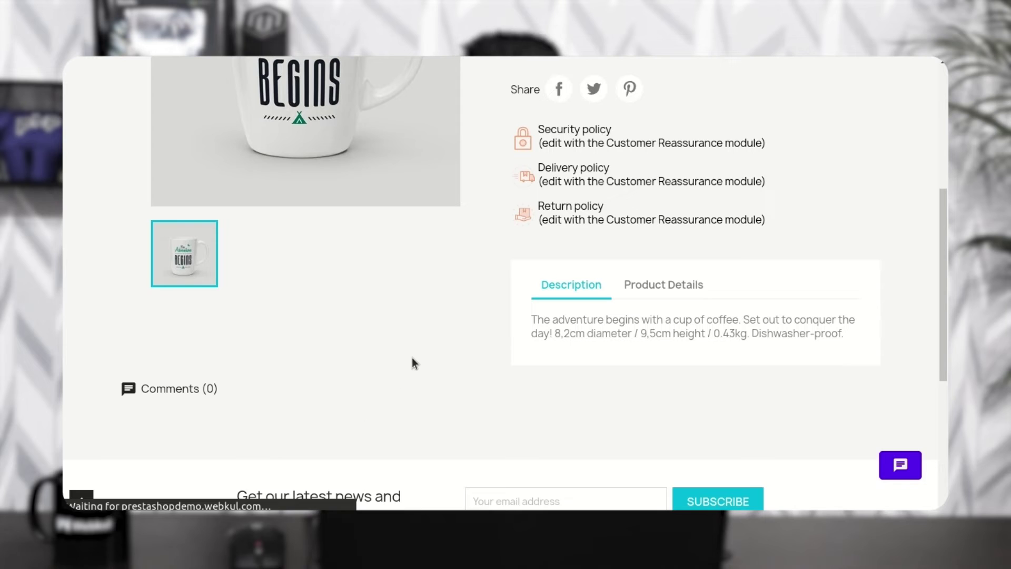
pyautogui.scroll(1, 413, 360)
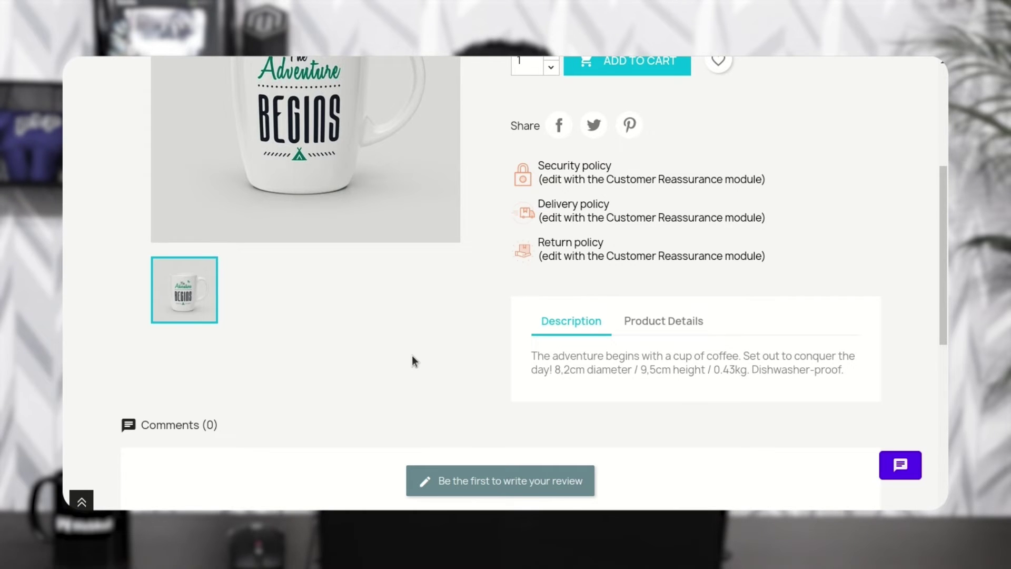
pyautogui.scroll(5, 411, 354)
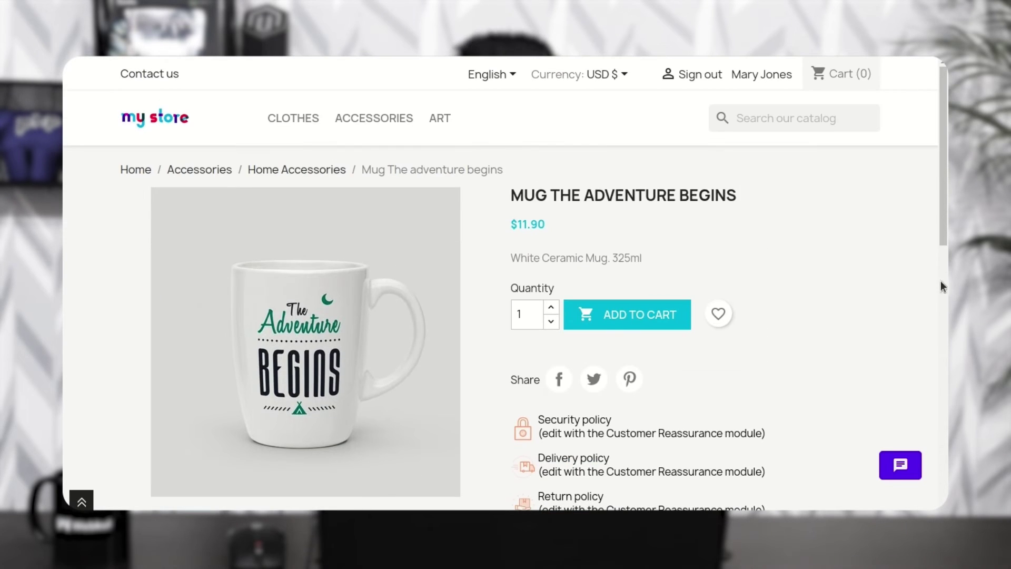
# - Open the Hummingbird printed t-shirt from the Clothes category
pyautogui.click(302, 121)
pyautogui.scroll(-4, 583, 394)
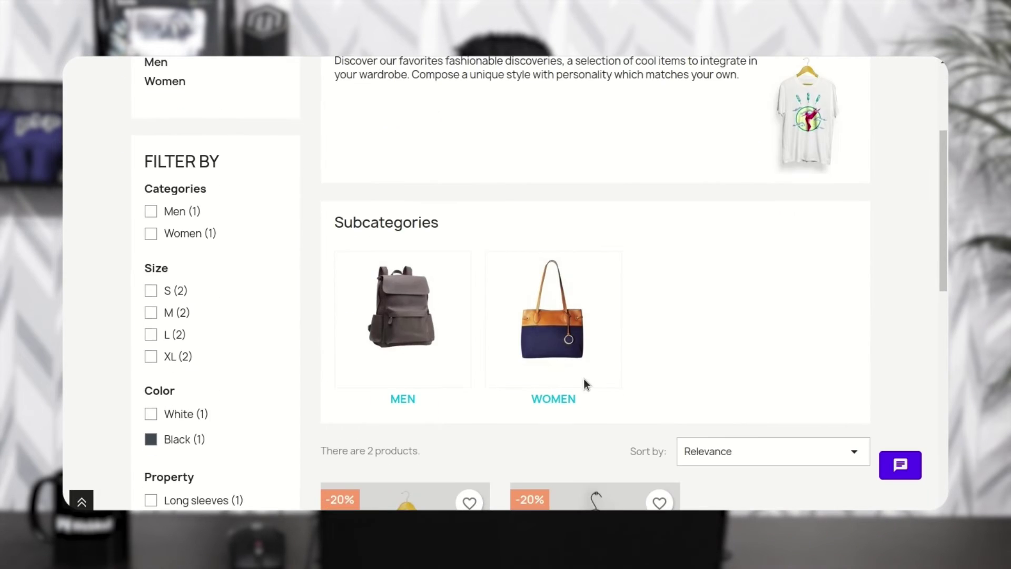
pyautogui.scroll(-5, 586, 383)
pyautogui.click(391, 283)
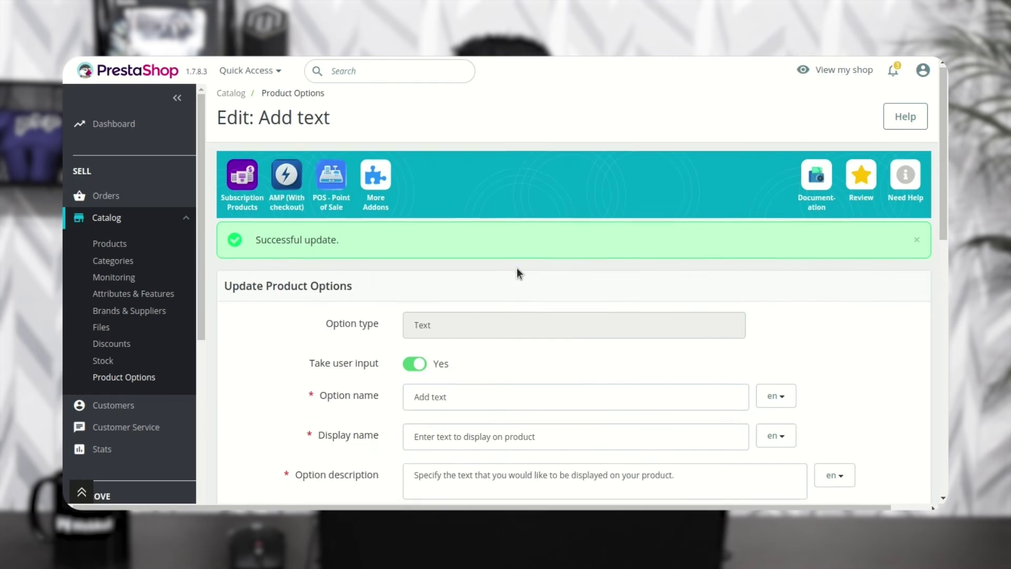
# - Add Hummingbird printed sweater (searched with 'humm') to the option's excluded products and save
pyautogui.scroll(-4, 516, 268)
pyautogui.scroll(-3, 333, 326)
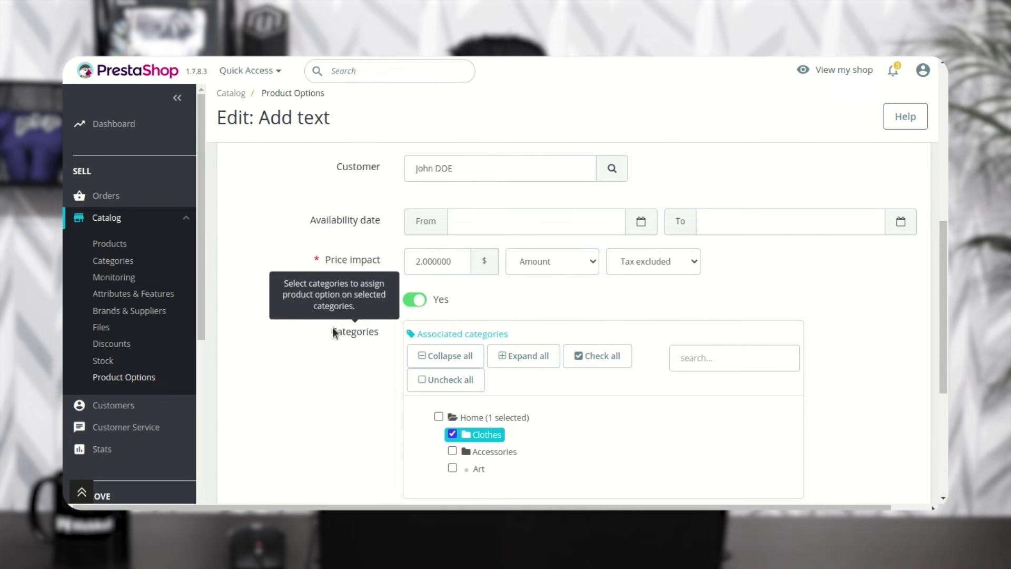
pyautogui.scroll(-4, 332, 333)
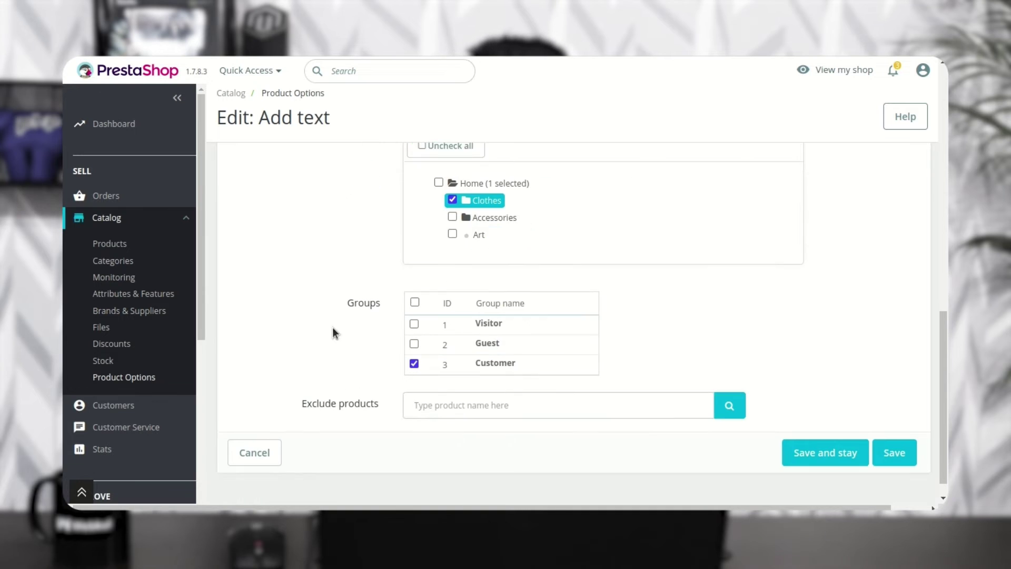
pyautogui.click(529, 380)
pyautogui.write('humm')
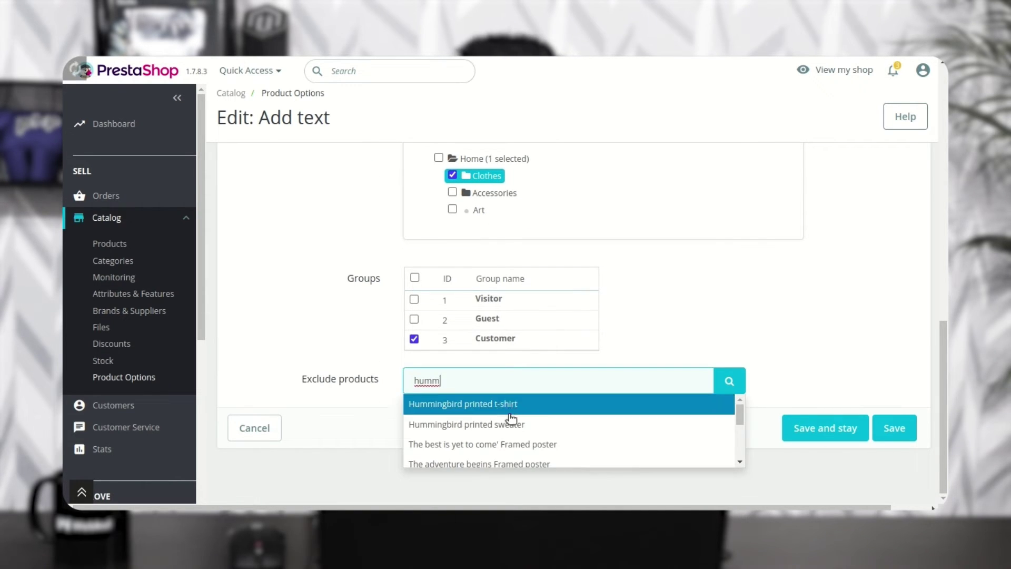
pyautogui.click(512, 423)
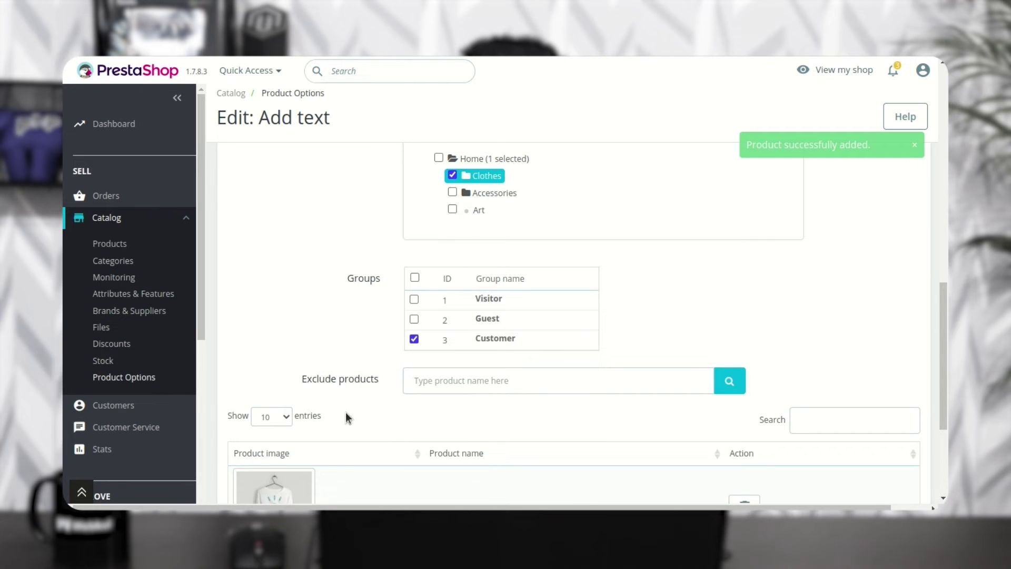
pyautogui.scroll(6, 345, 416)
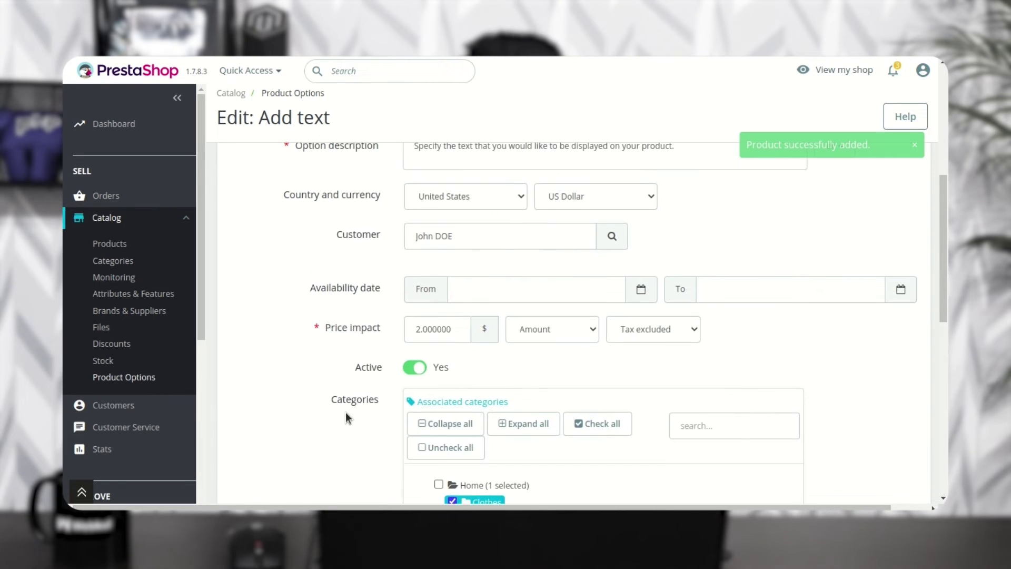
pyautogui.scroll(-3, 527, 371)
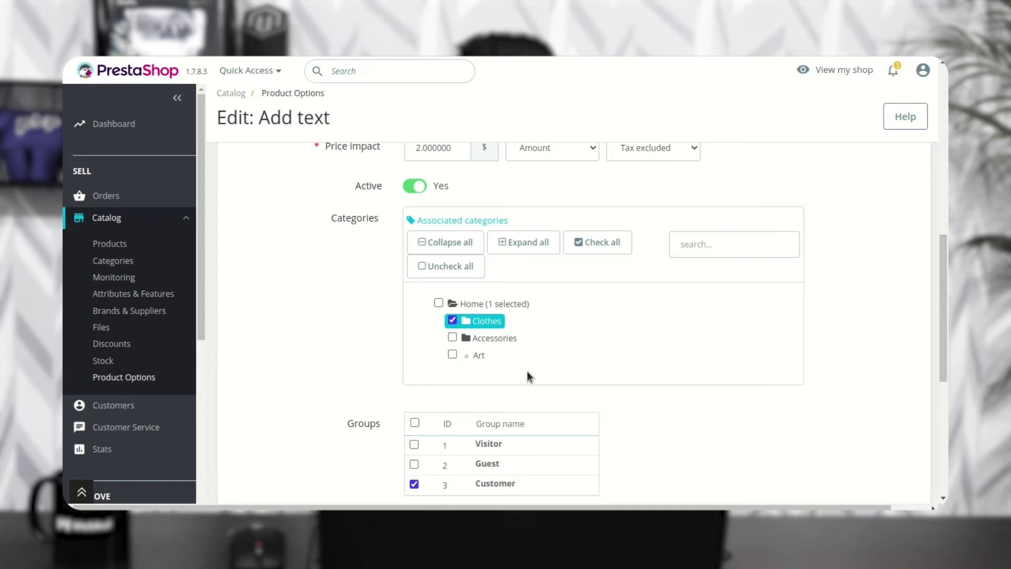
pyautogui.scroll(-6, 526, 375)
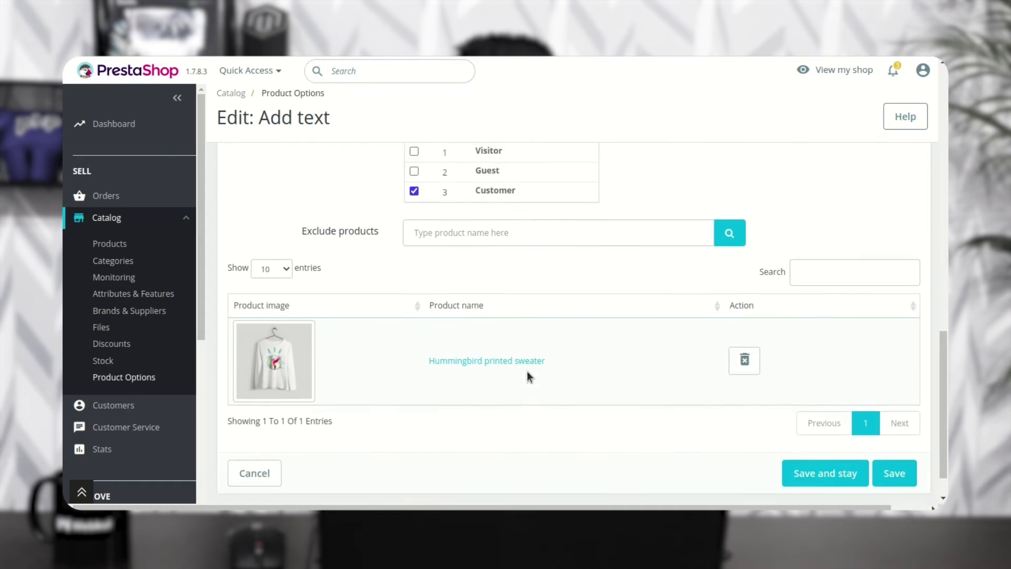
pyautogui.click(784, 426)
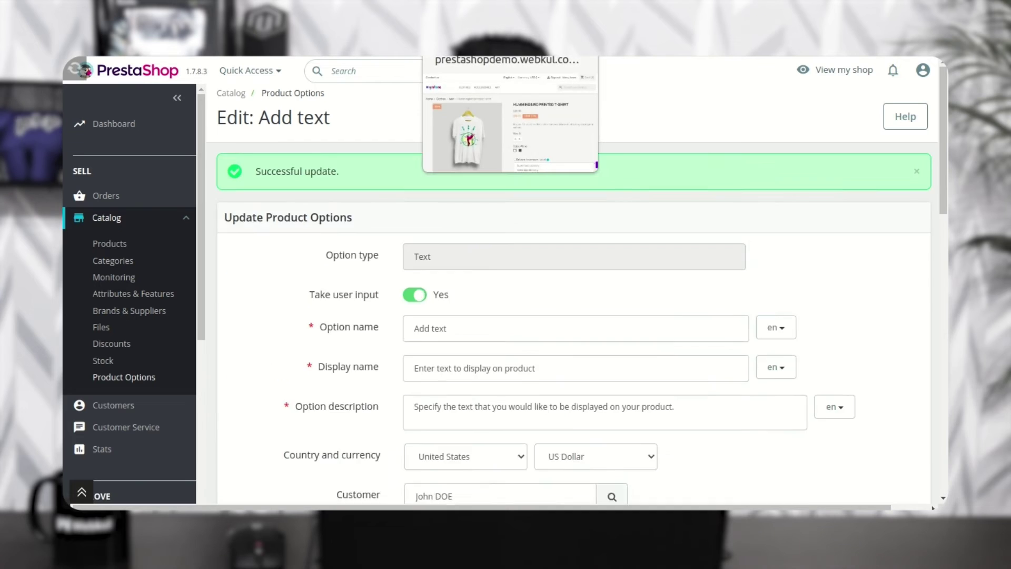
# - Open the Hummingbird printed sweater from Clothes on the storefront and review its options
pyautogui.click(508, 53)
pyautogui.click(305, 119)
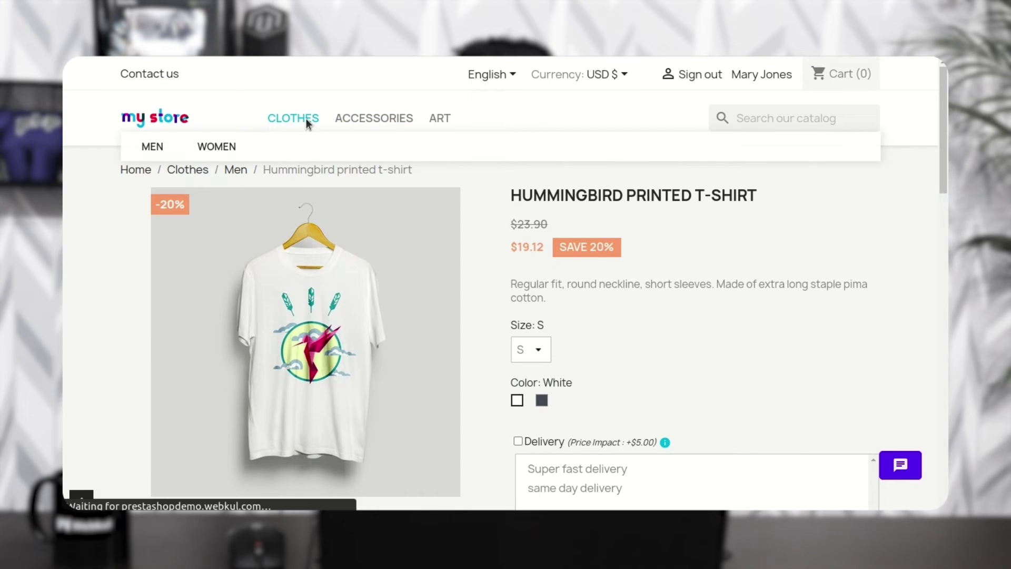
pyautogui.scroll(-7, 566, 342)
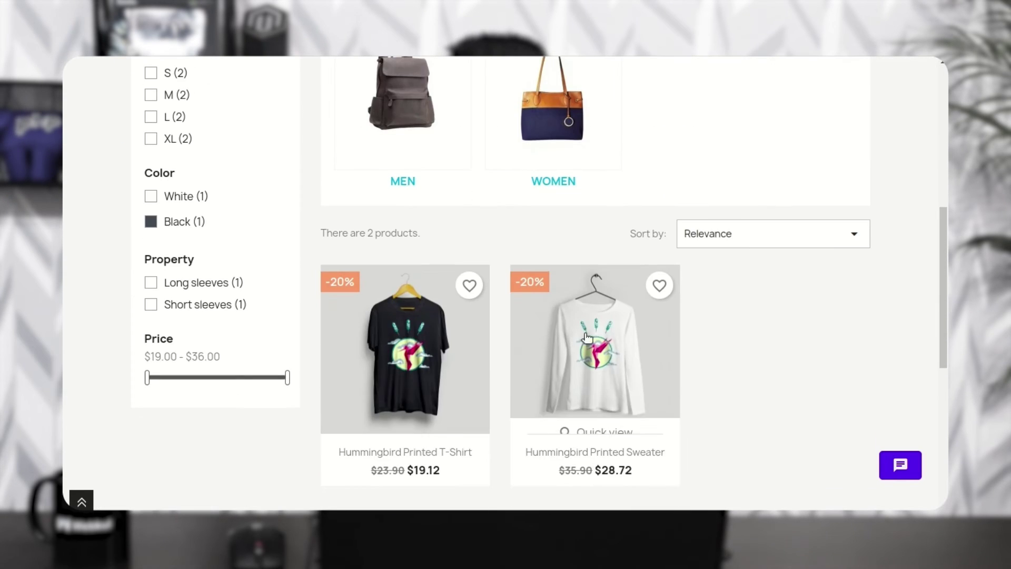
pyautogui.click(592, 331)
pyautogui.scroll(-4, 456, 391)
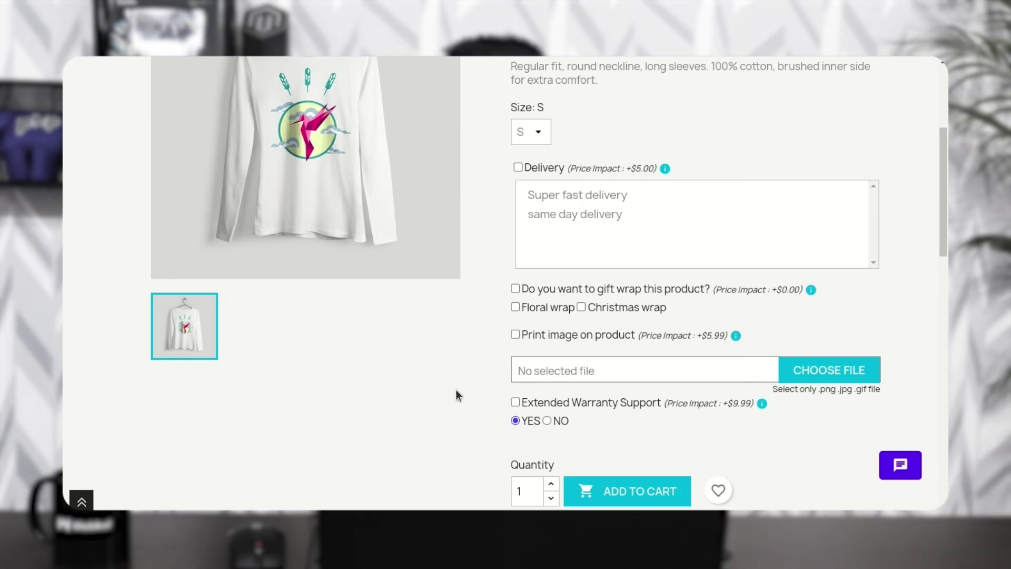